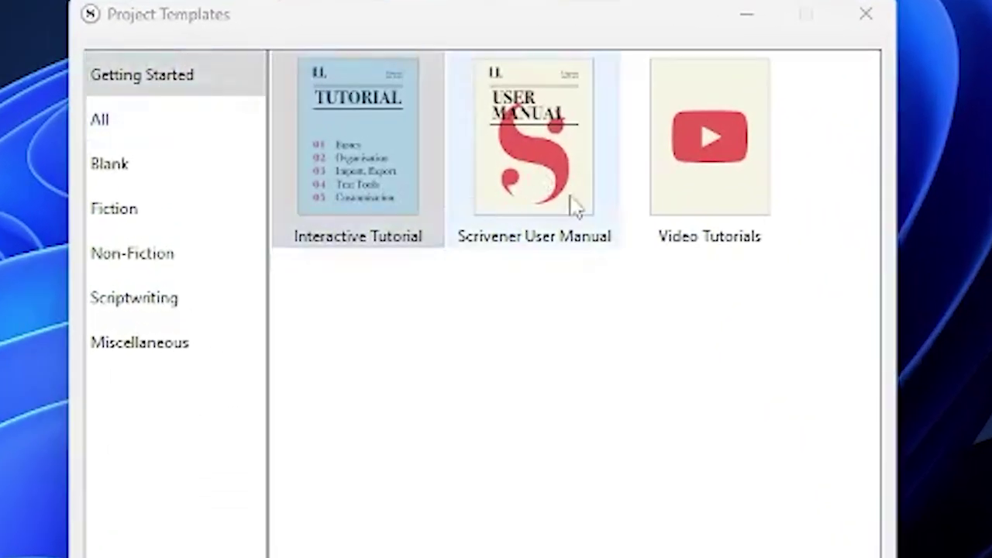
- Look through the Blank, Fiction, Non-Fiction, Scriptwriting and Miscellaneous project template categories
{"action": "left_click", "coordinate": [151, 141]}
{"action": "left_click", "coordinate": [152, 166]}
{"action": "left_click", "coordinate": [154, 208]}
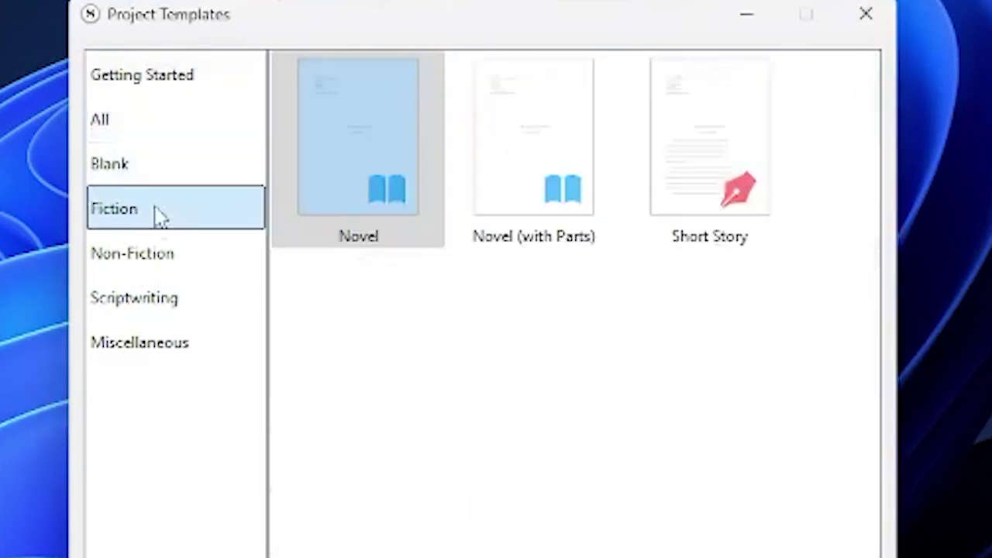
{"action": "left_click", "coordinate": [166, 265]}
{"action": "left_click", "coordinate": [162, 310]}
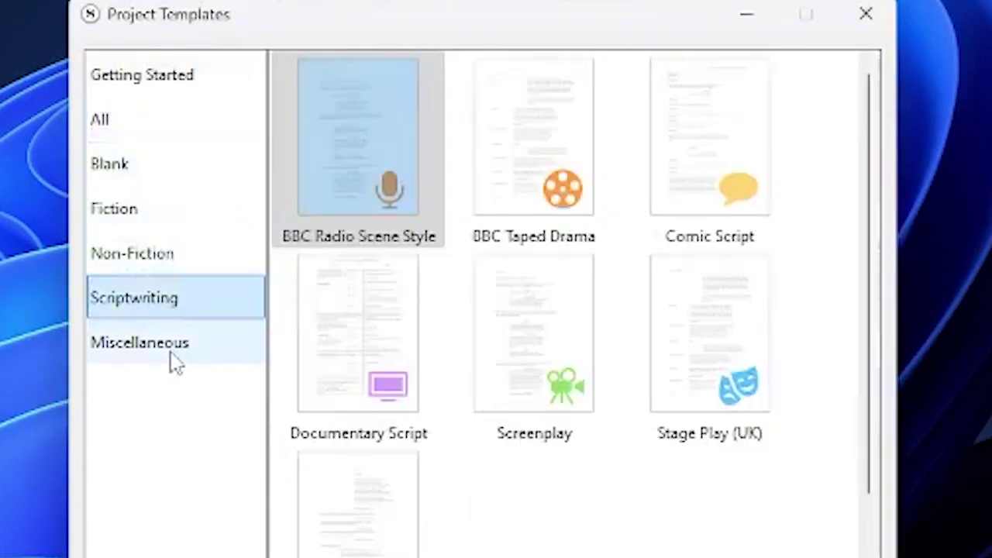
{"action": "left_click", "coordinate": [169, 359]}
- Create a project from the Fiction category's Novel template, save it as a-novel in Documents, and maximize its window
{"action": "left_click", "coordinate": [115, 206]}
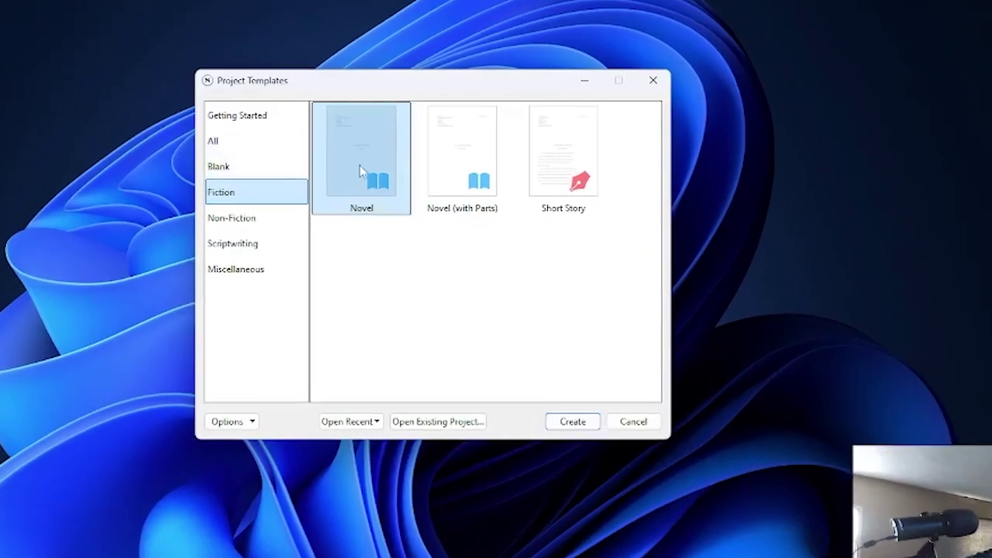
{"action": "double_click", "coordinate": [360, 169]}
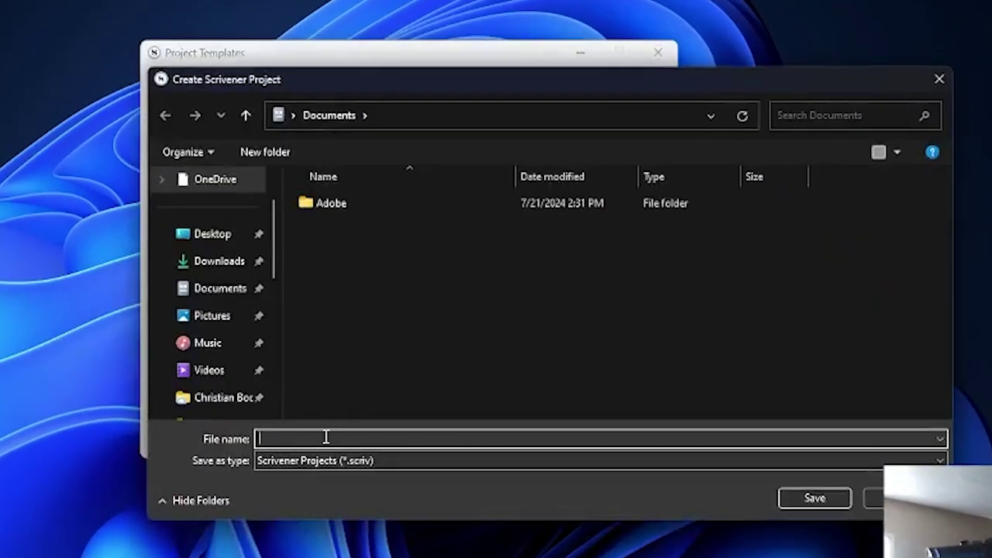
{"action": "type", "text": "a-novel"}
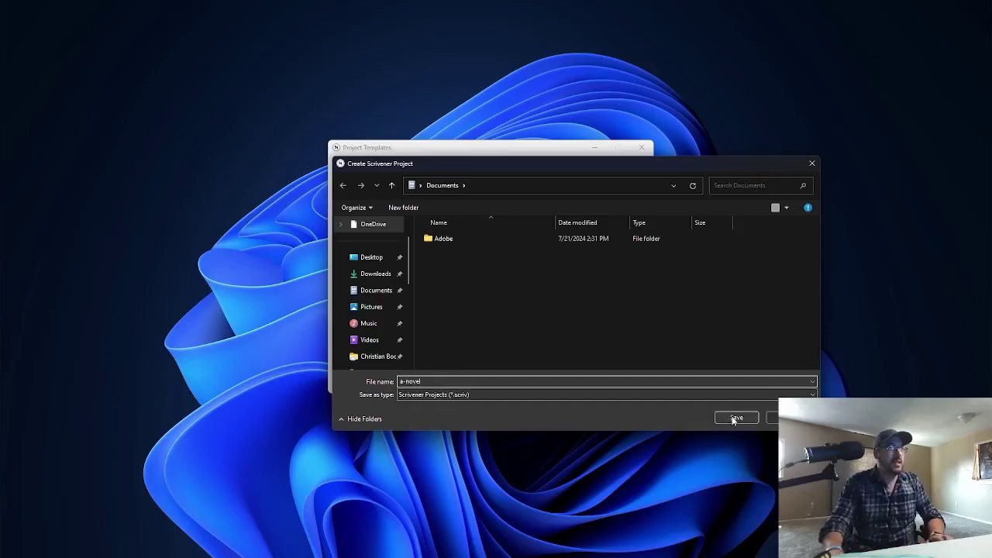
{"action": "left_click", "coordinate": [815, 497]}
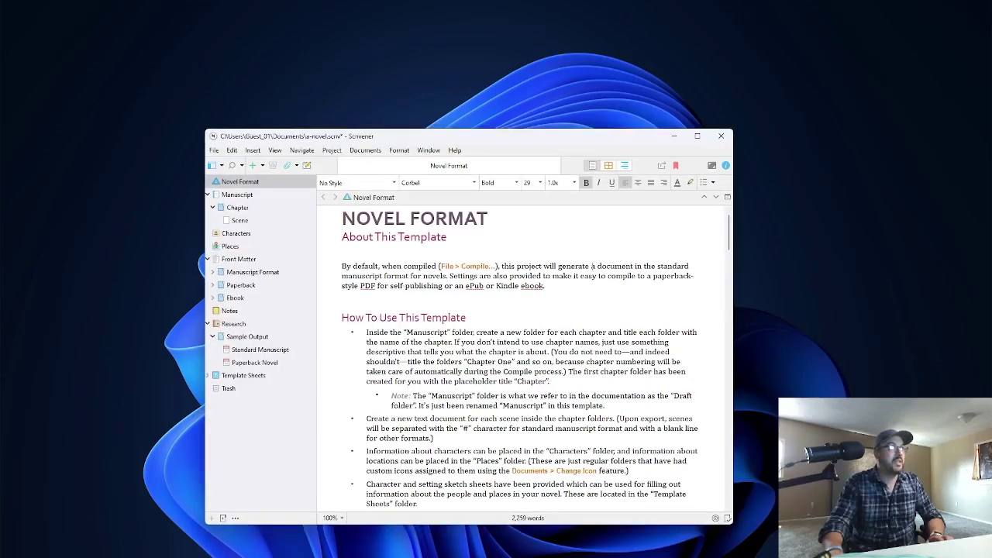
{"action": "double_click", "coordinate": [698, 135]}
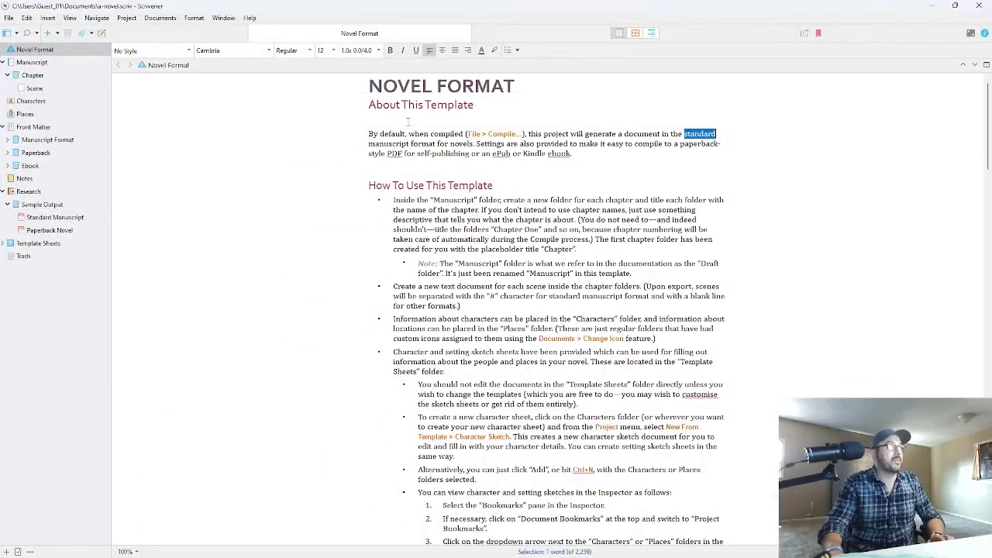
- Read through the Novel Format guide and look at what the Manuscript and Chapter folders contain
{"action": "scroll", "coordinate": [508, 318], "scroll_direction": "down", "scroll_amount": 5}
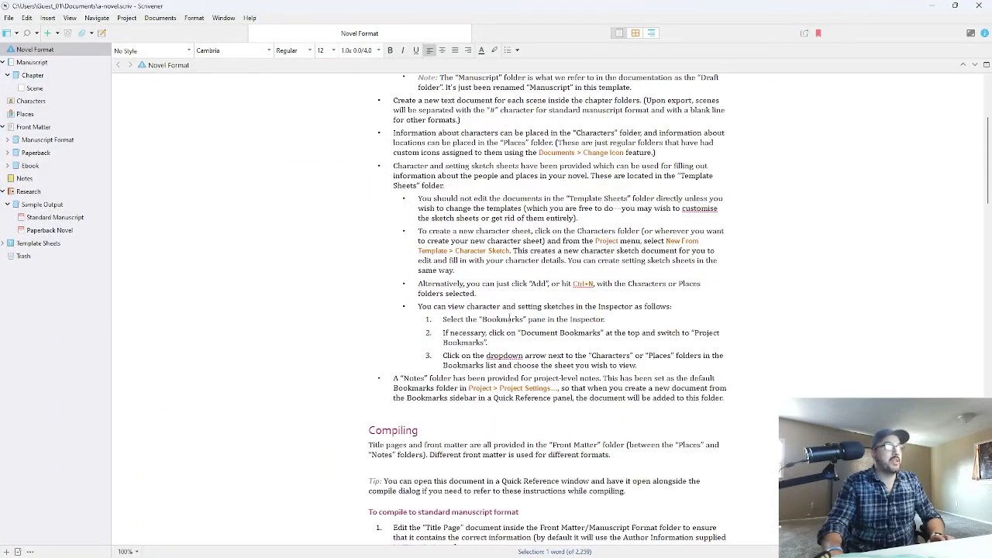
{"action": "scroll", "coordinate": [508, 318], "scroll_direction": "down", "scroll_amount": 3}
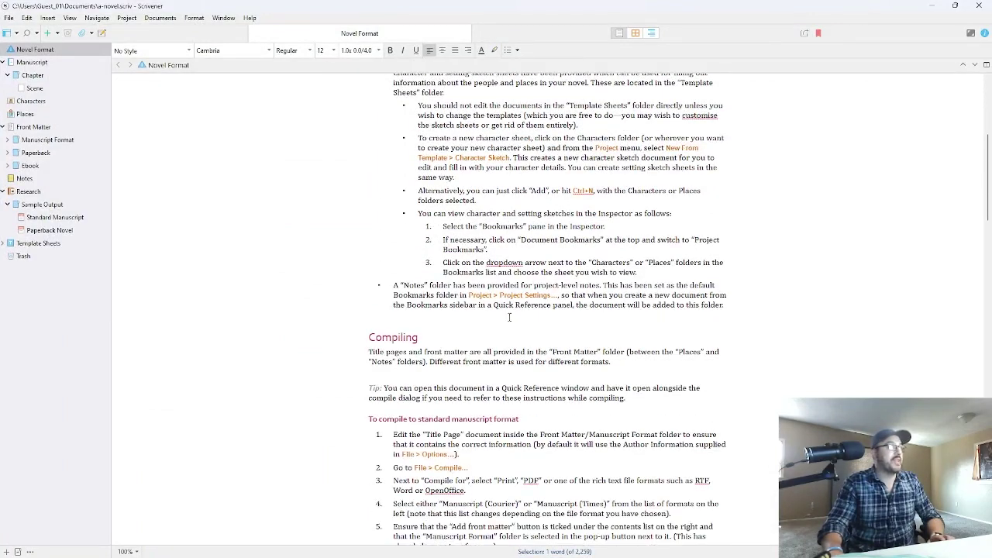
{"action": "left_click", "coordinate": [41, 76]}
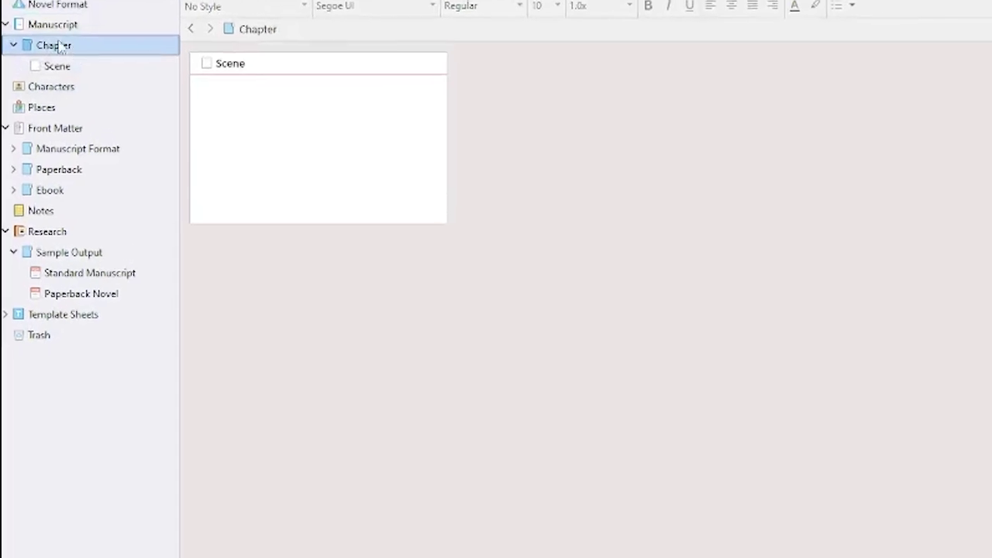
{"action": "left_click", "coordinate": [48, 24]}
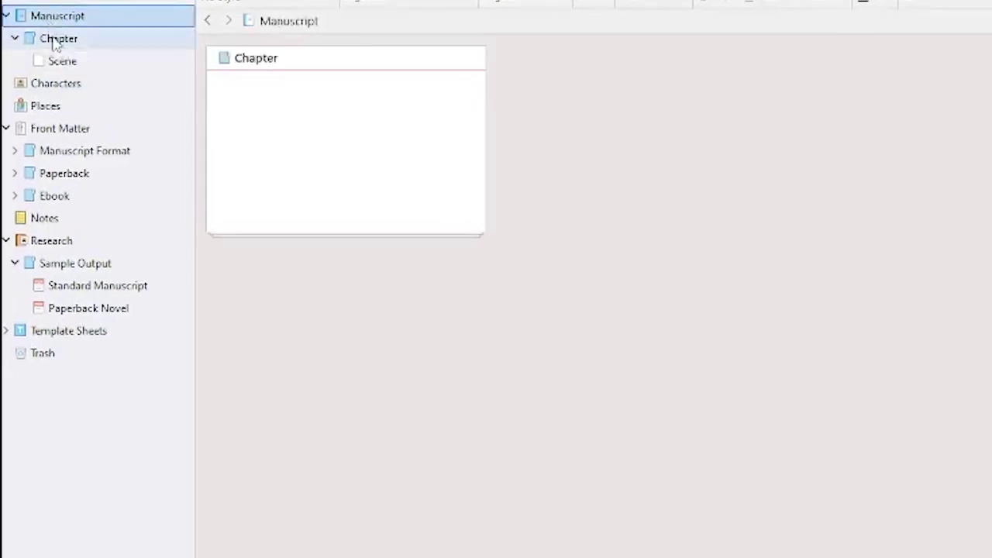
{"action": "left_click", "coordinate": [54, 41]}
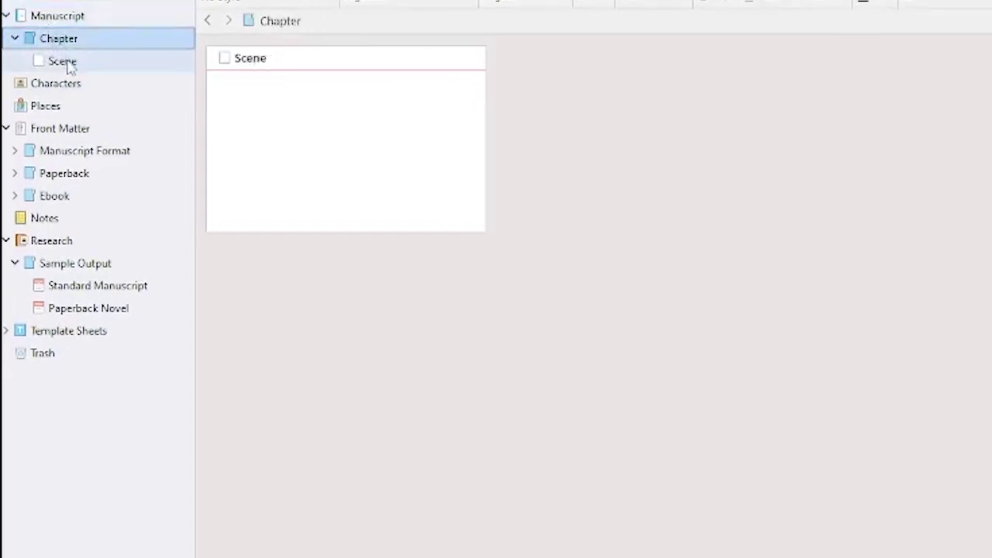
{"action": "left_click", "coordinate": [15, 38]}
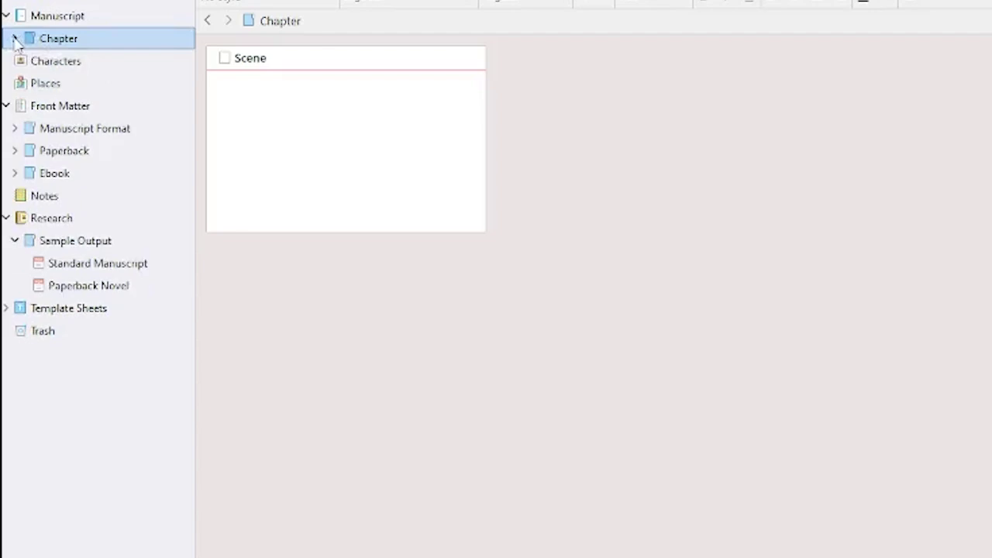
{"action": "left_click", "coordinate": [15, 38]}
- Rename the Chapter folder in the Manuscript as Chapter 1
{"action": "double_click", "coordinate": [77, 40]}
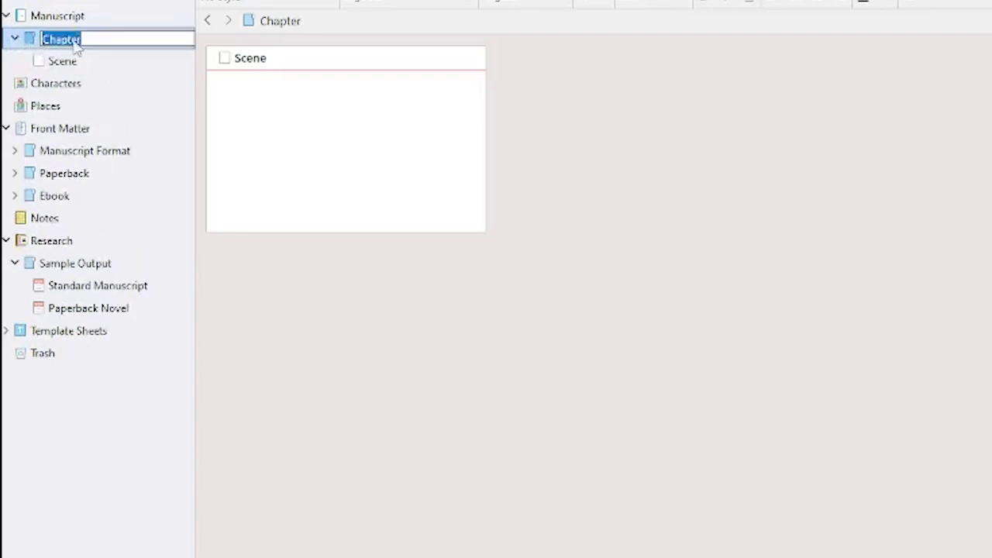
{"action": "left_click", "coordinate": [99, 39]}
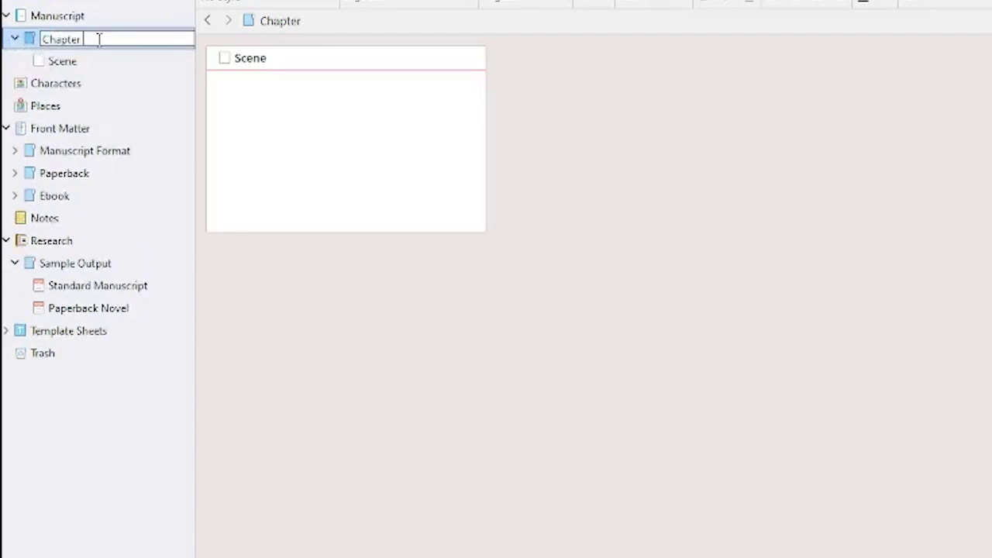
{"action": "type", "text": "1"}
{"action": "key", "text": "Return"}
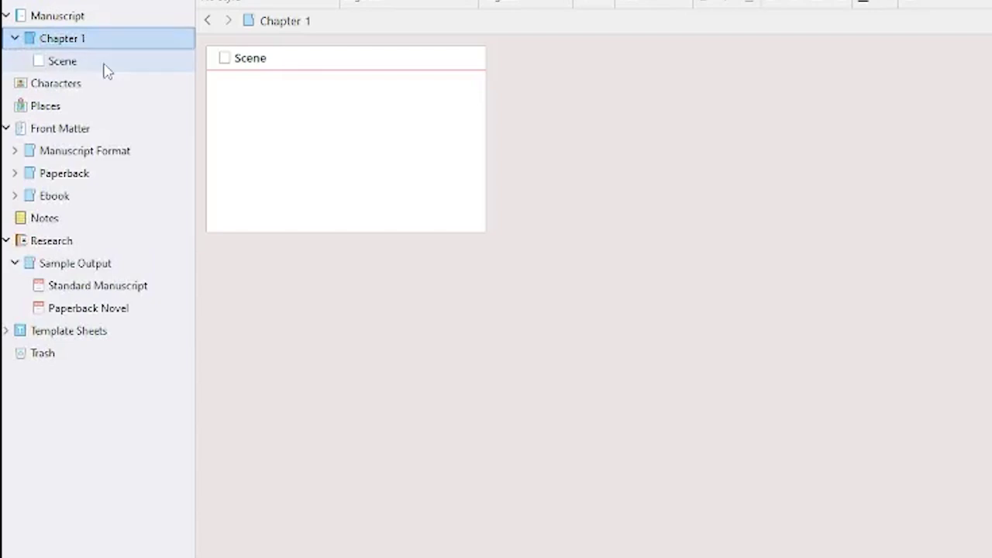
- Duplicate the Scene document in Chapter 1 and name the copy scene 2
{"action": "left_click", "coordinate": [105, 69]}
{"action": "right_click", "coordinate": [105, 70]}
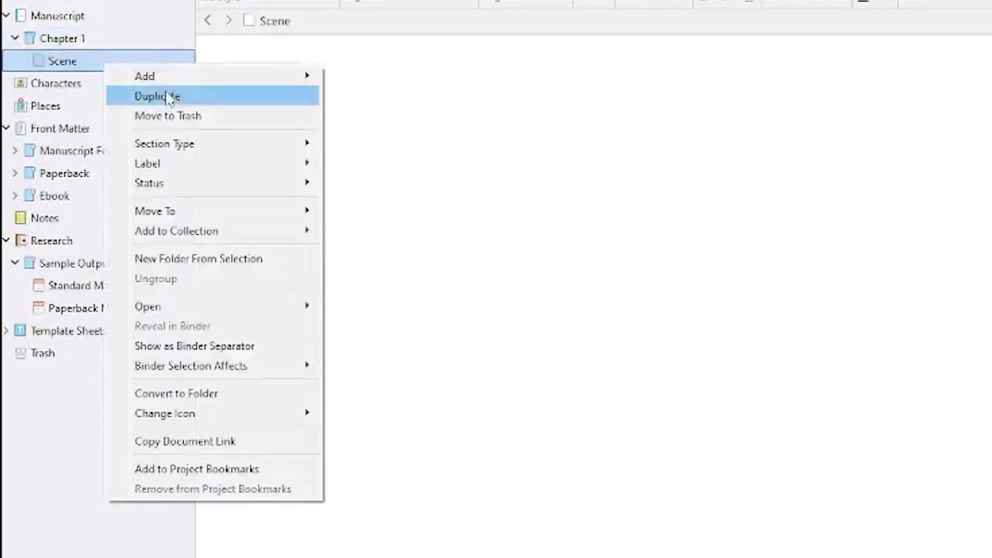
{"action": "left_click", "coordinate": [171, 98]}
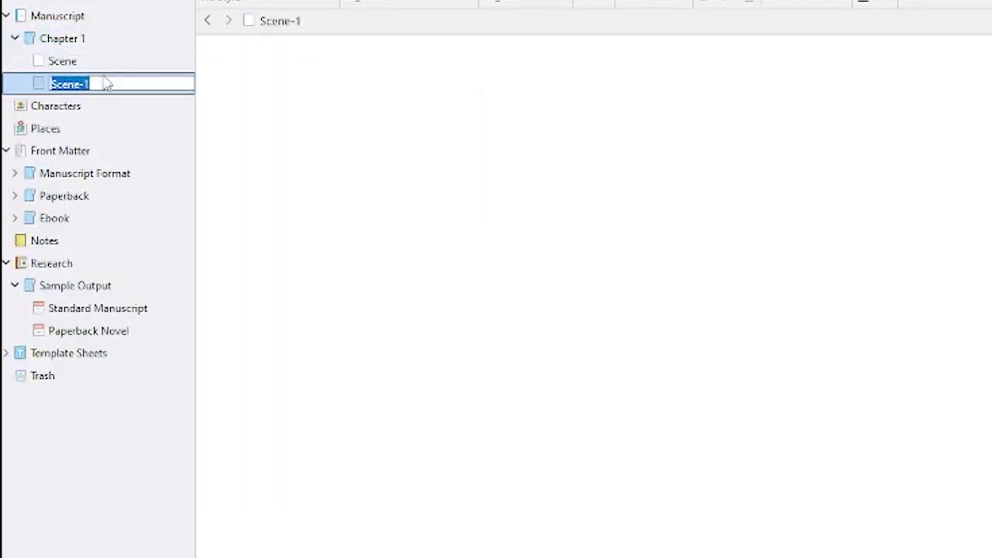
{"action": "type", "text": "scene 2"}
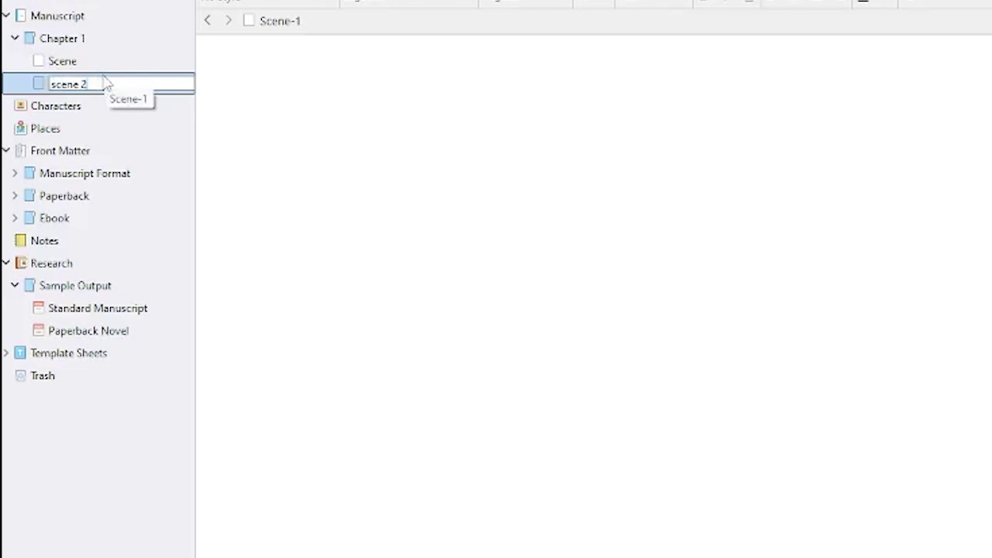
{"action": "key", "text": "Return"}
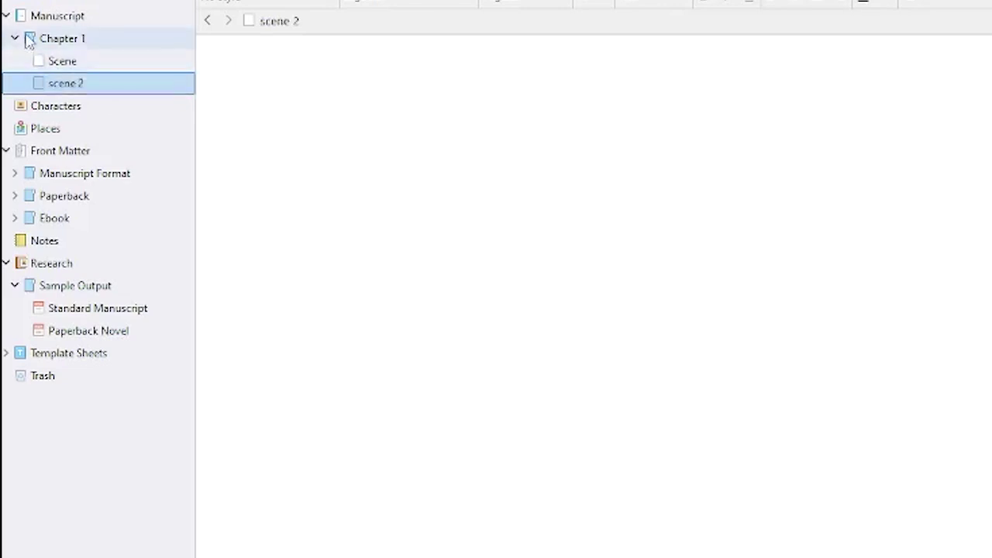
- Collapse the Chapter 1 folder and duplicate it, repeating on the newest copy until there are three copies
{"action": "left_click", "coordinate": [15, 38]}
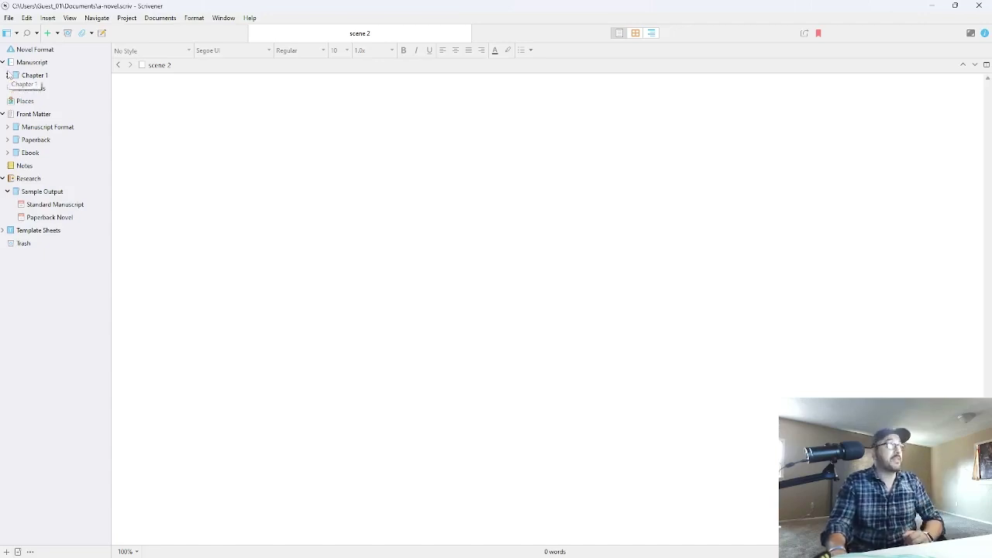
{"action": "left_click", "coordinate": [24, 75]}
{"action": "right_click", "coordinate": [25, 77]}
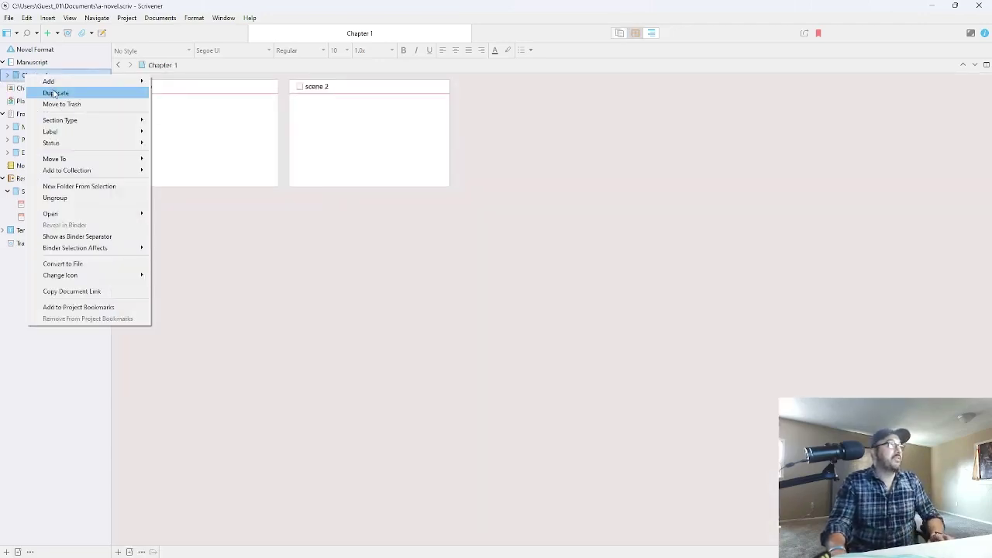
{"action": "left_click", "coordinate": [55, 93]}
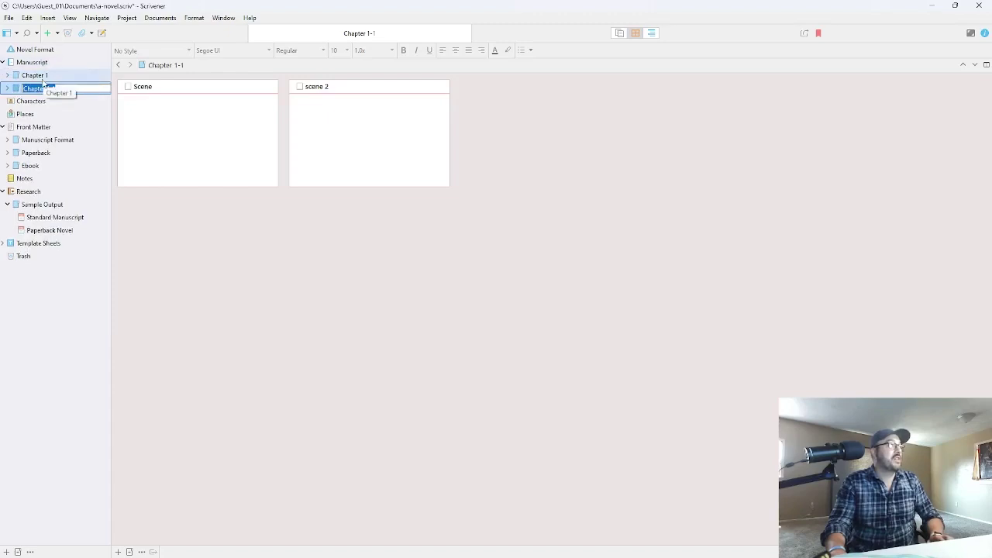
{"action": "left_click", "coordinate": [44, 87]}
{"action": "right_click", "coordinate": [52, 89]}
{"action": "left_click", "coordinate": [77, 104]}
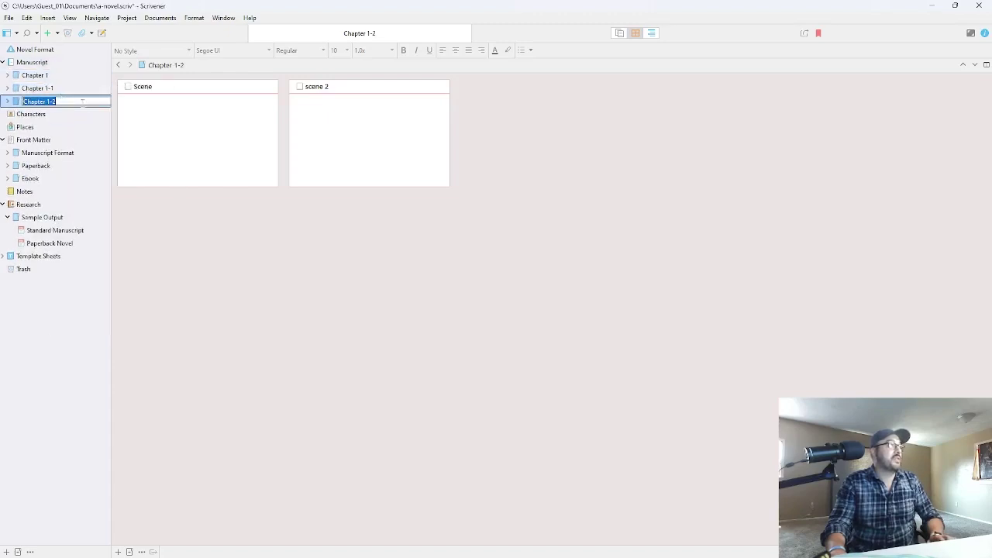
{"action": "left_click", "coordinate": [51, 103]}
{"action": "right_click", "coordinate": [50, 103]}
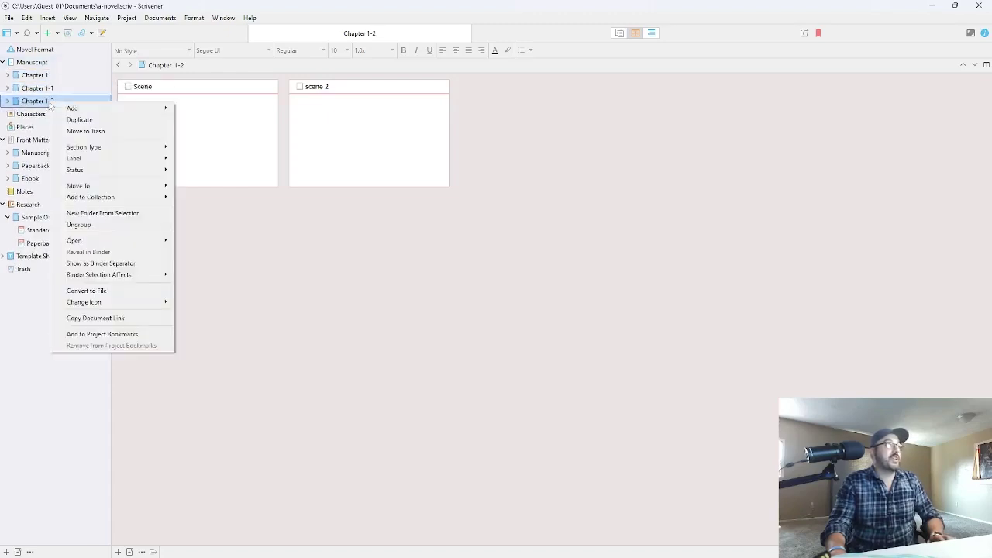
{"action": "left_click", "coordinate": [70, 117]}
{"action": "left_click", "coordinate": [68, 101]}
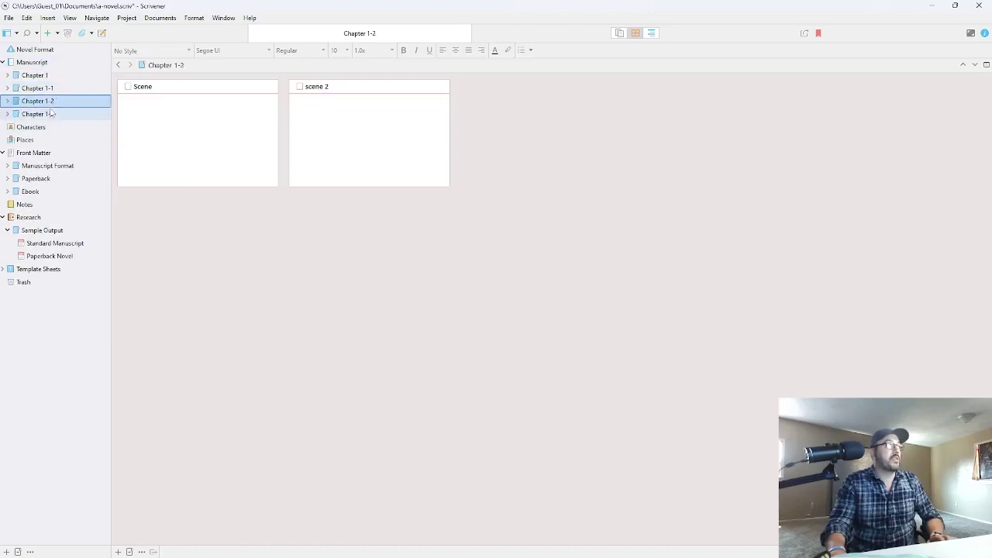
- Duplicate the newest chapter folder copy three more times, keeping the default names
{"action": "right_click", "coordinate": [48, 114]}
{"action": "left_click", "coordinate": [80, 128]}
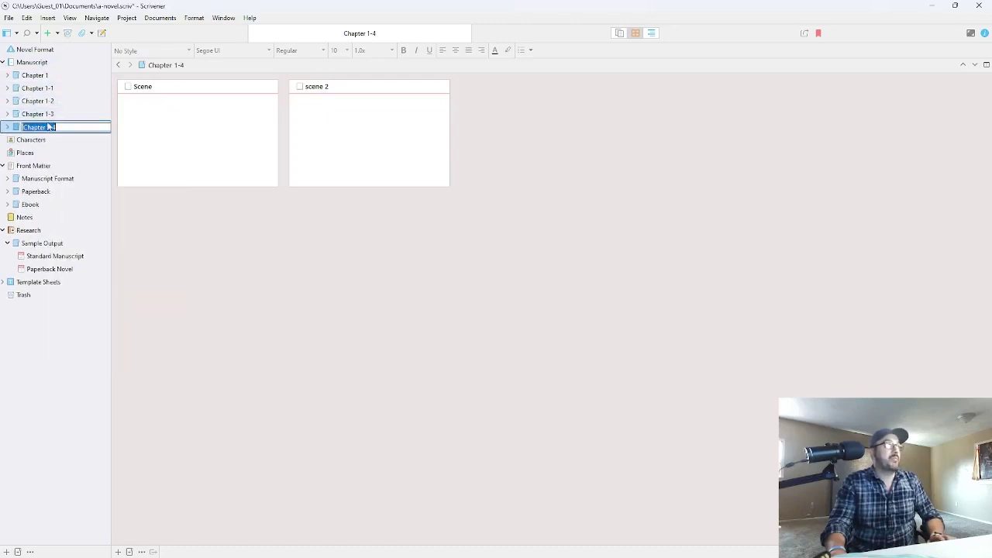
{"action": "left_click", "coordinate": [46, 101]}
{"action": "right_click", "coordinate": [55, 130]}
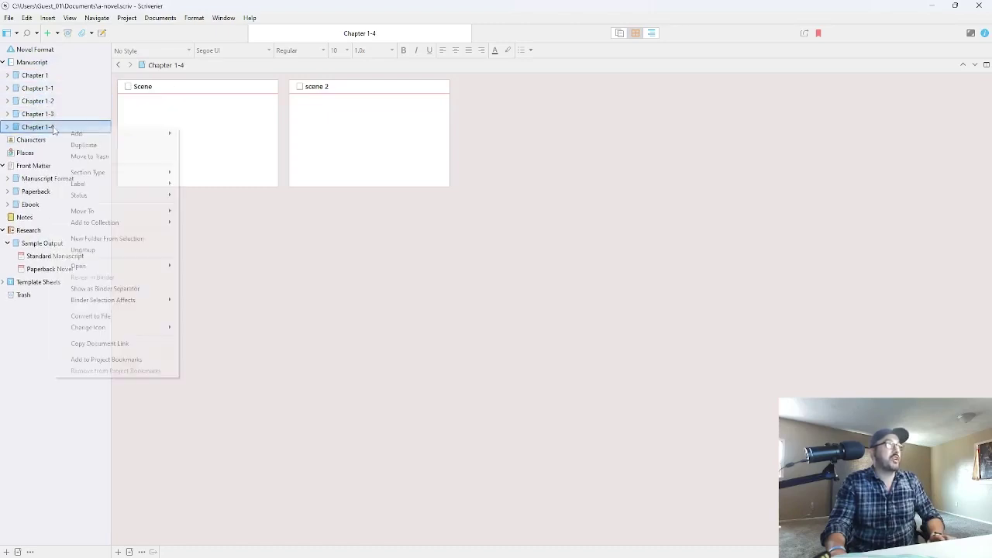
{"action": "left_click", "coordinate": [84, 145]}
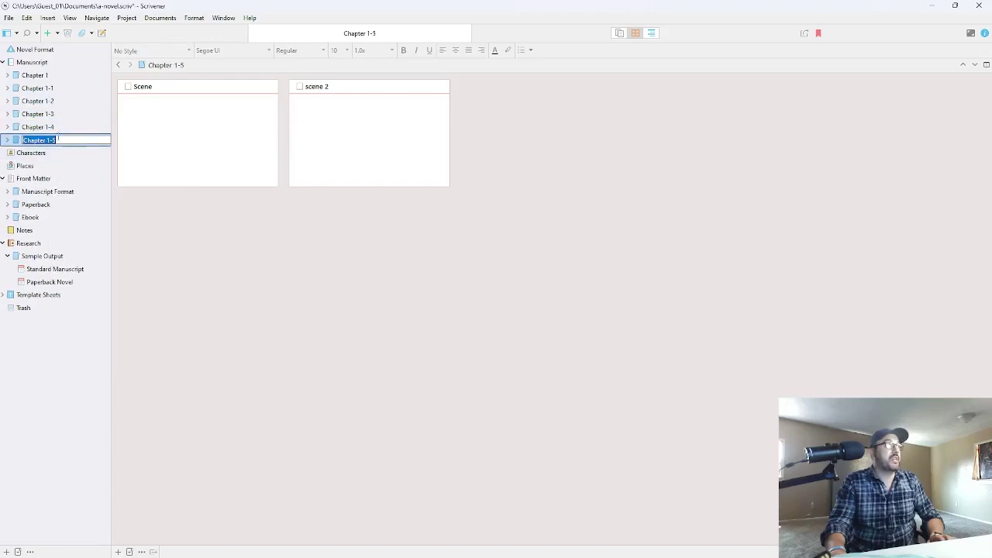
{"action": "key", "text": "Return"}
{"action": "right_click", "coordinate": [52, 140]}
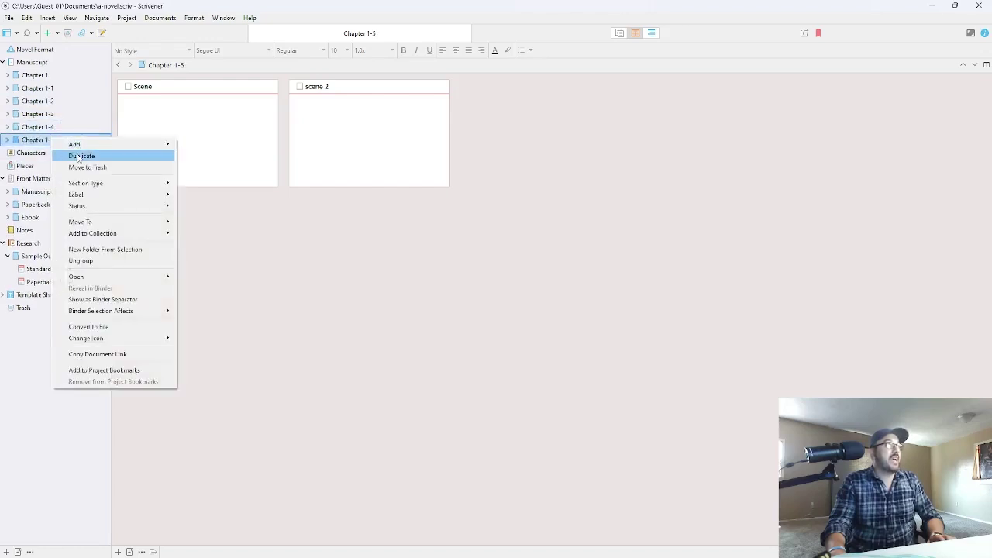
{"action": "left_click", "coordinate": [80, 156]}
{"action": "left_click", "coordinate": [57, 140]}
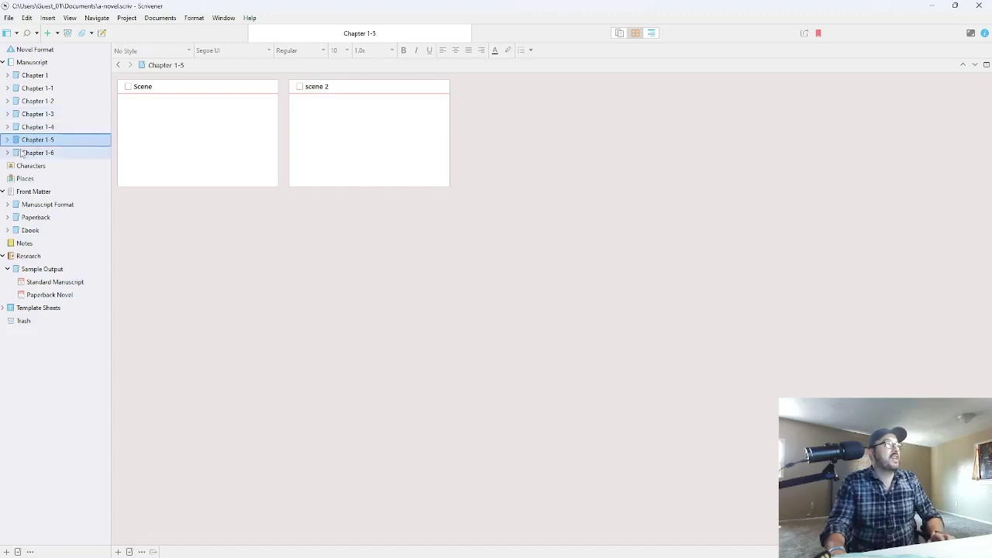
- Expand the Chapter 1-1 folder, open its scene 2 document, and view the Notes folder
{"action": "left_click", "coordinate": [7, 90]}
{"action": "left_click", "coordinate": [7, 88]}
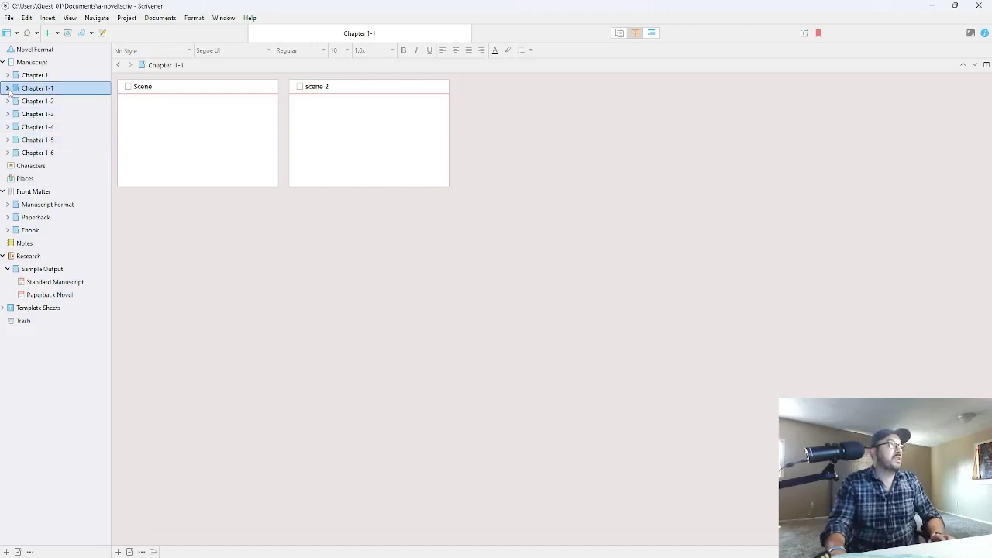
{"action": "left_click", "coordinate": [48, 114]}
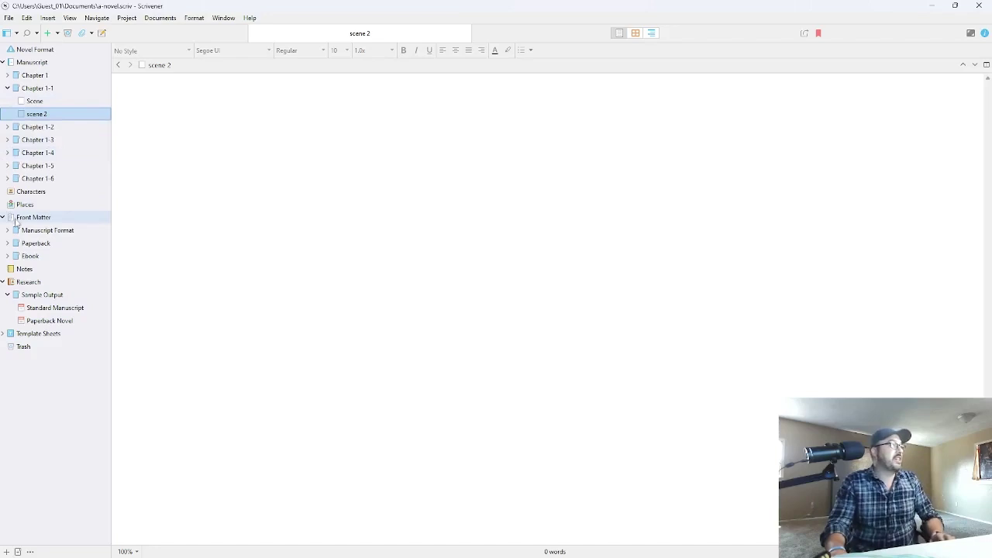
{"action": "left_click", "coordinate": [13, 268]}
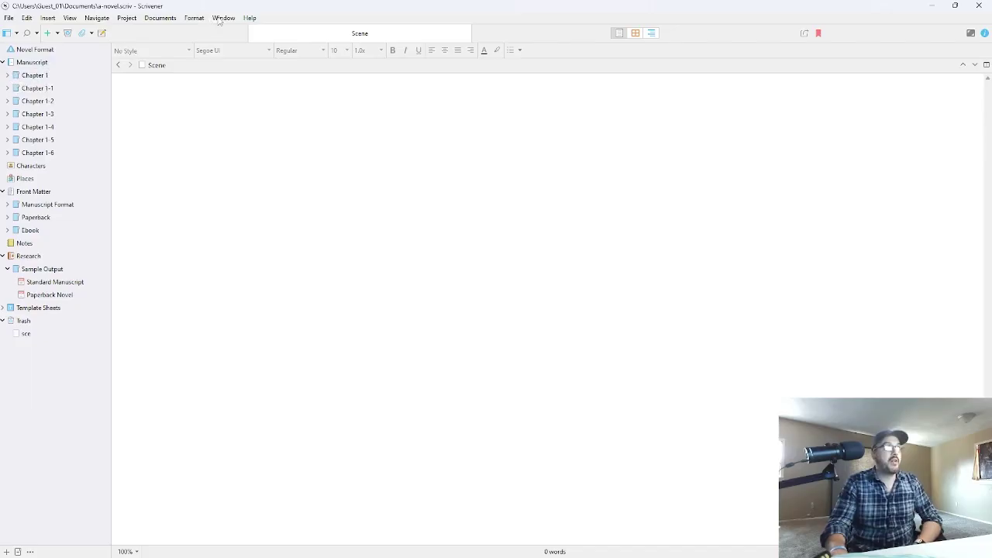
- Set the interface theme to Dark Mode and acknowledge the restart notice
{"action": "left_click", "coordinate": [222, 18]}
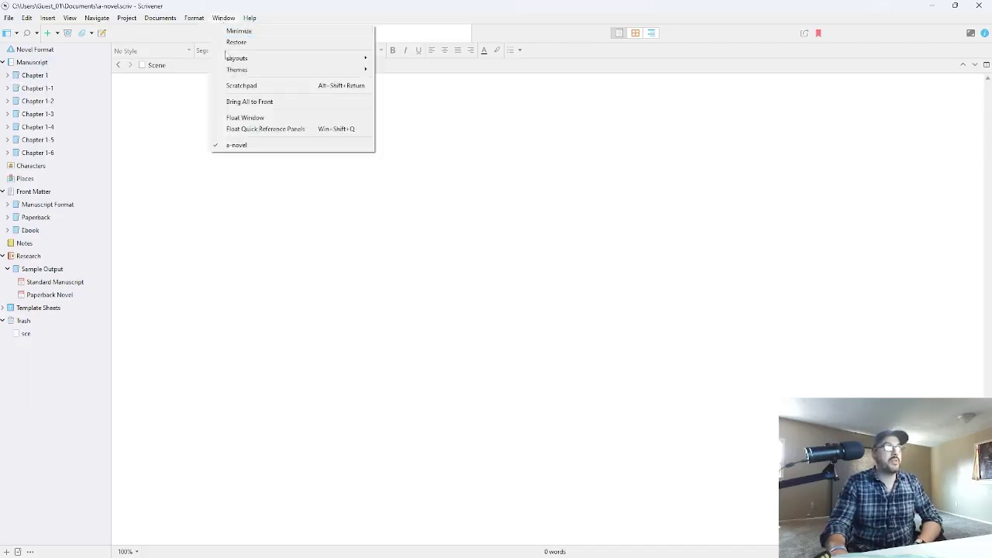
{"action": "mouse_move", "coordinate": [236, 70]}
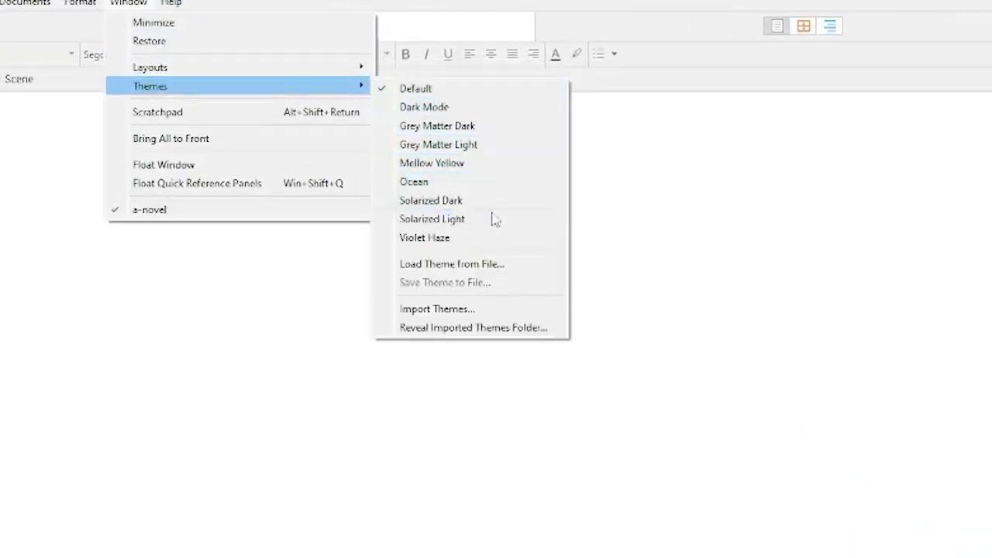
{"action": "left_click", "coordinate": [474, 113]}
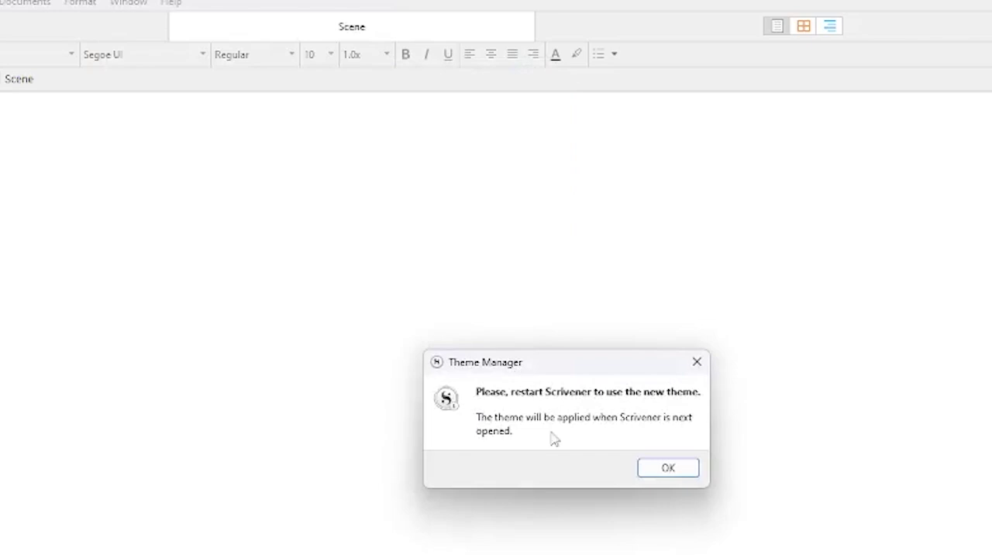
{"action": "left_click", "coordinate": [665, 468]}
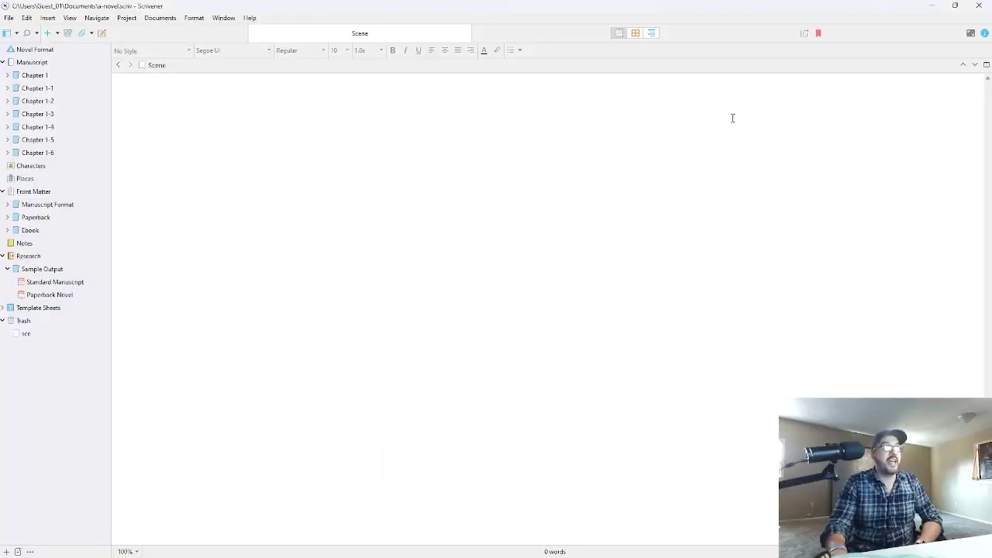
- Restart Scrivener to apply the new theme and dismiss the trial notice
{"action": "left_click", "coordinate": [978, 5]}
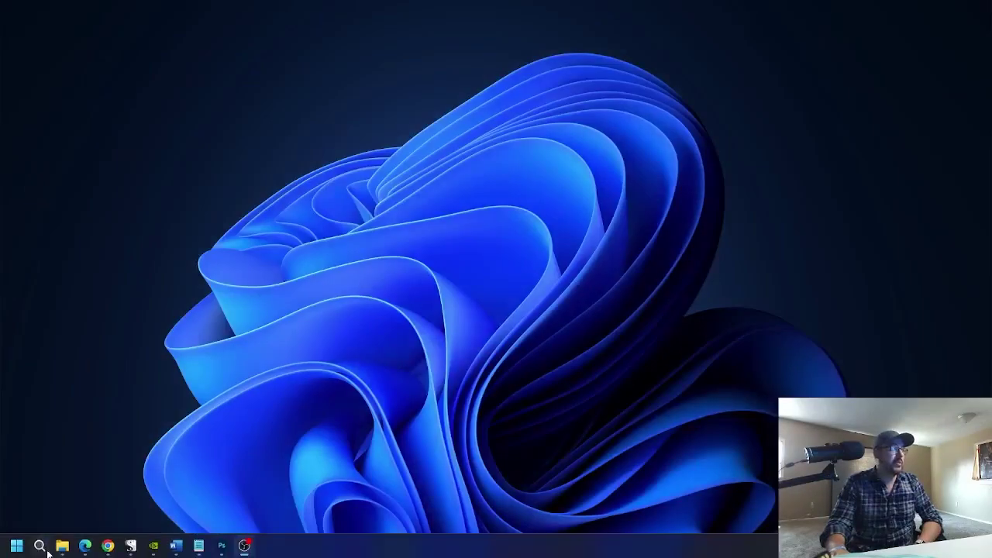
{"action": "left_click", "coordinate": [17, 546]}
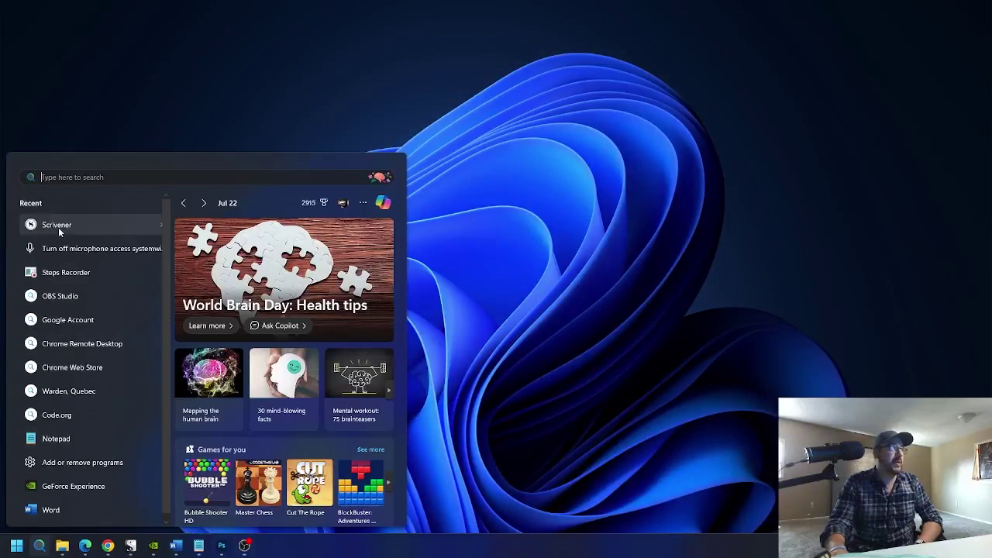
{"action": "left_click", "coordinate": [60, 232]}
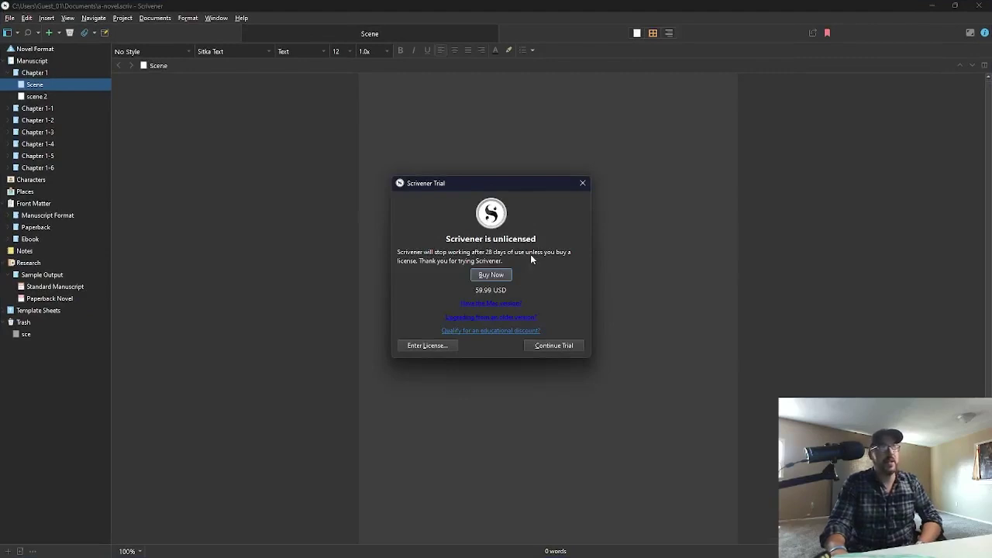
{"action": "left_click", "coordinate": [583, 184]}
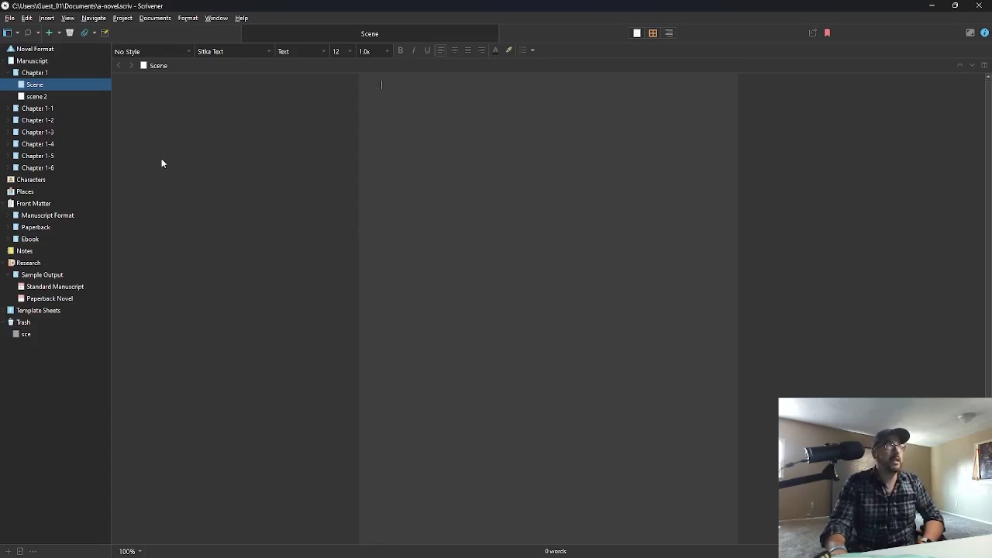
- Open scene 2 in the Chapter 1 folder to view it in the dark theme, and close the project window
{"action": "left_click", "coordinate": [33, 97]}
{"action": "left_click", "coordinate": [33, 98]}
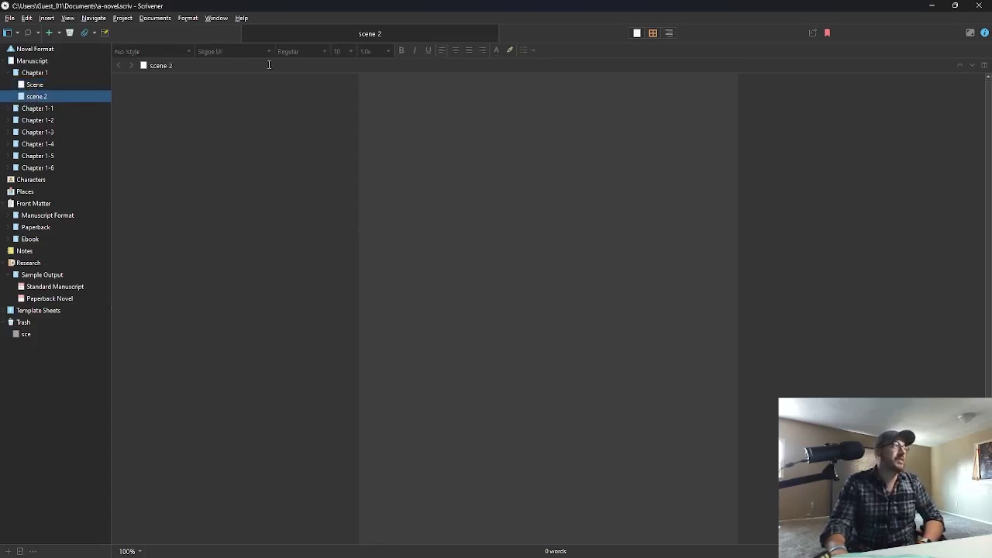
{"action": "left_click", "coordinate": [982, 6]}
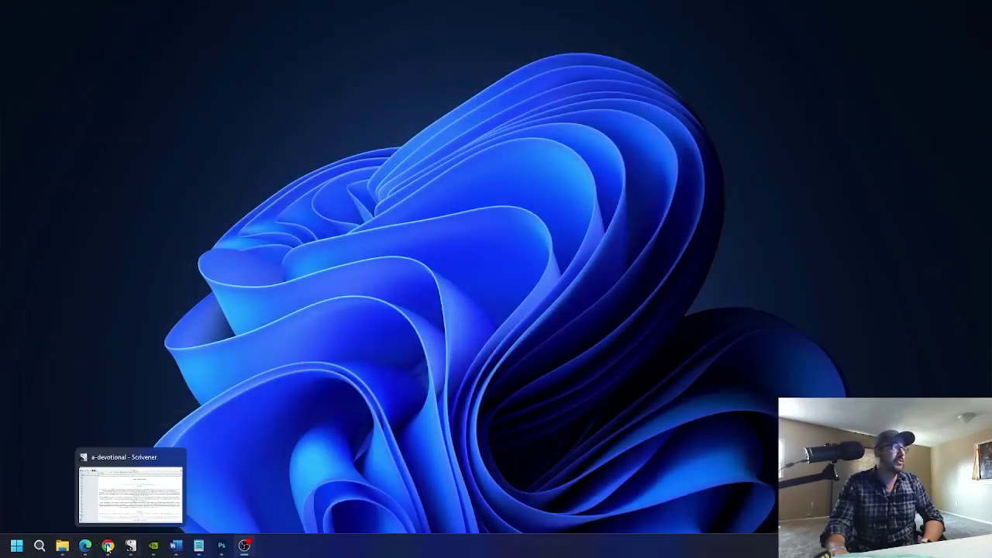
- Switch to the a-devotional project in the other Scrivener window and view its Day 4 and Introduction documents
{"action": "left_click", "coordinate": [130, 546]}
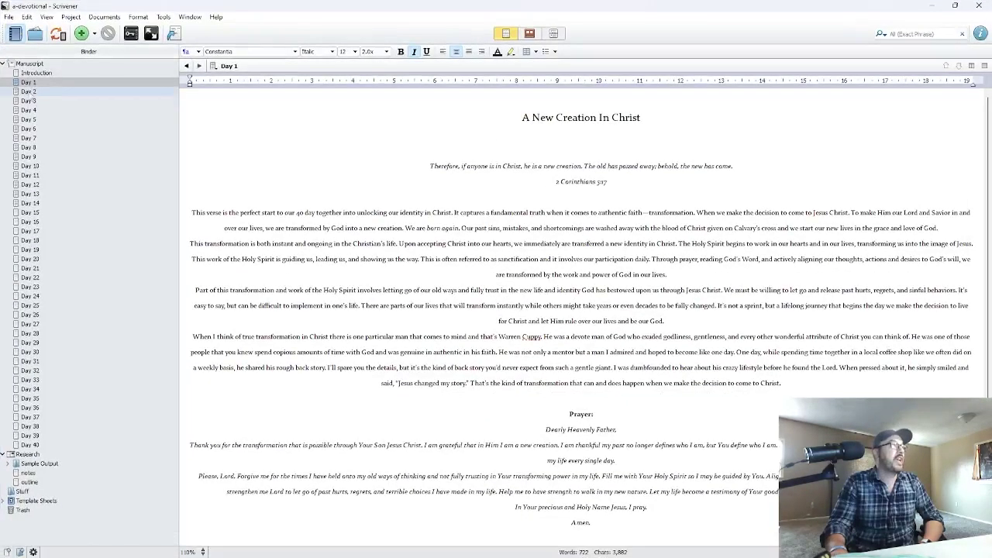
{"action": "left_click", "coordinate": [29, 111]}
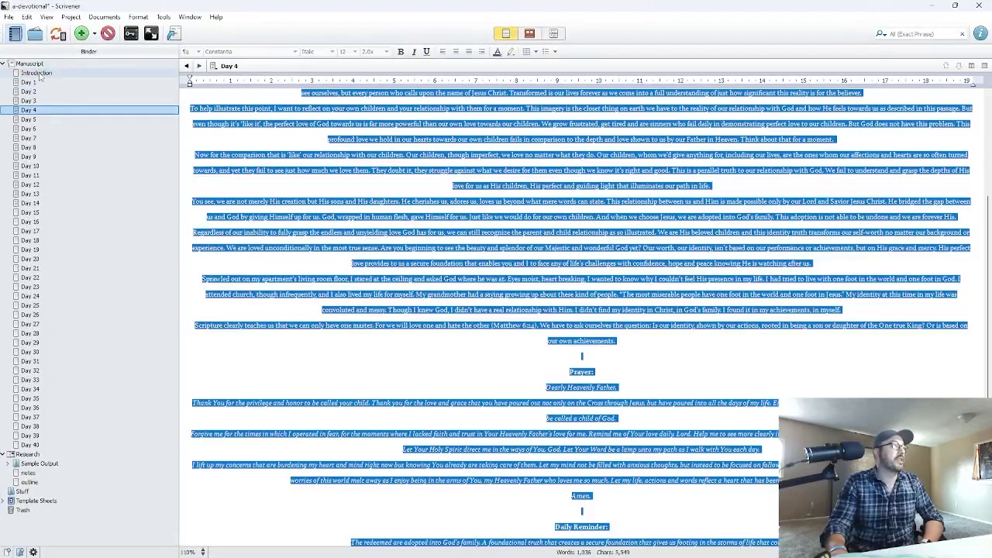
{"action": "left_click", "coordinate": [40, 74]}
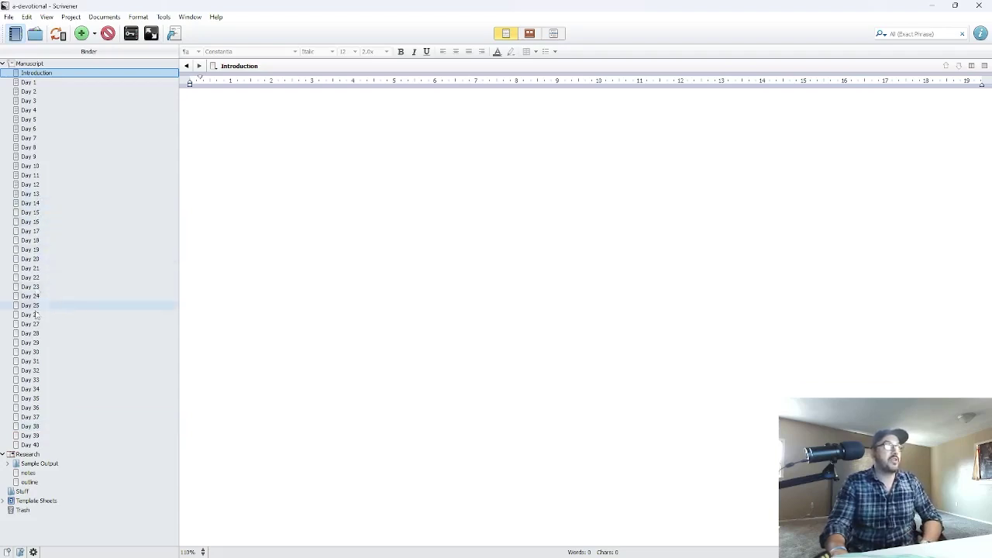
- Open the empty Day 15 document and look over the text presets such as Body, Heading and Title
{"action": "left_click", "coordinate": [48, 214]}
{"action": "left_click", "coordinate": [264, 123]}
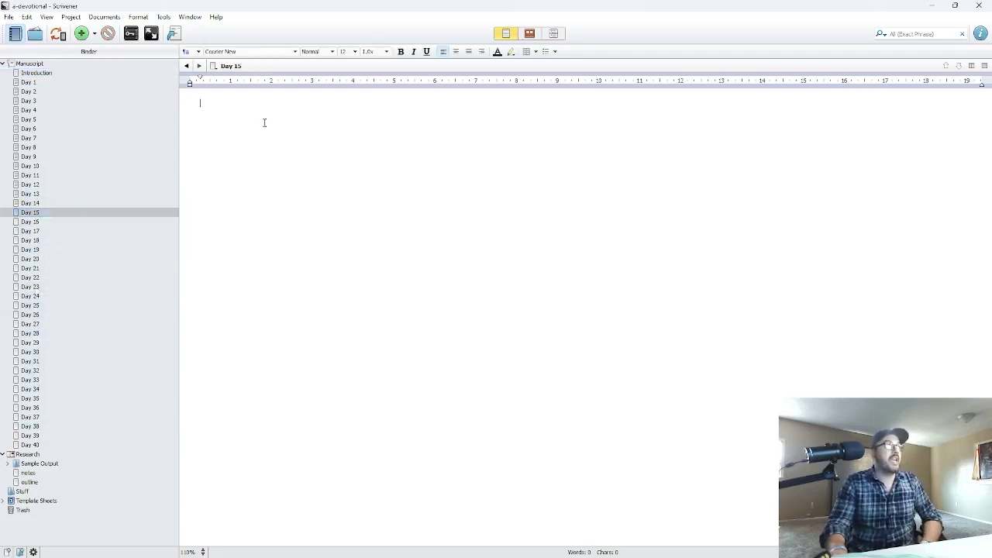
{"action": "left_click", "coordinate": [197, 51]}
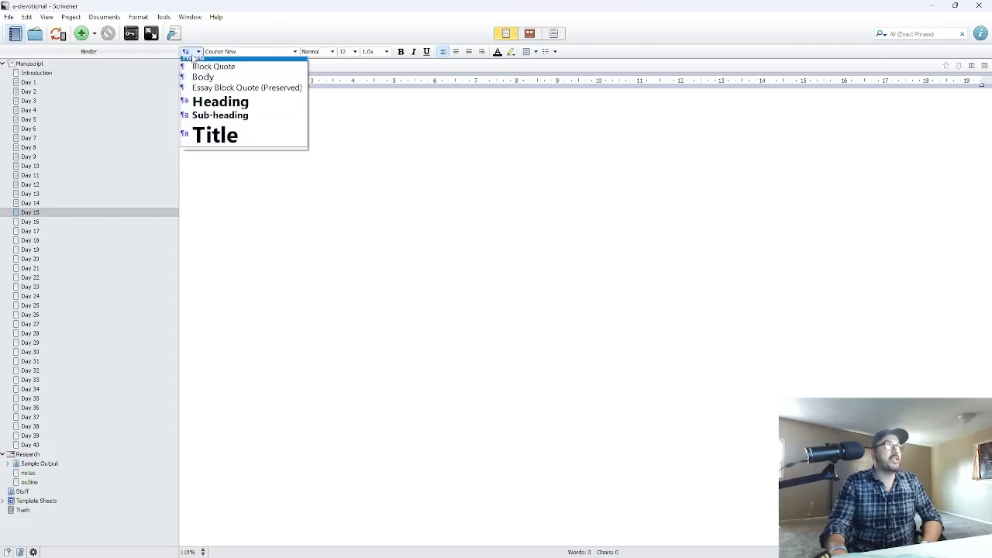
{"action": "left_click", "coordinate": [210, 80]}
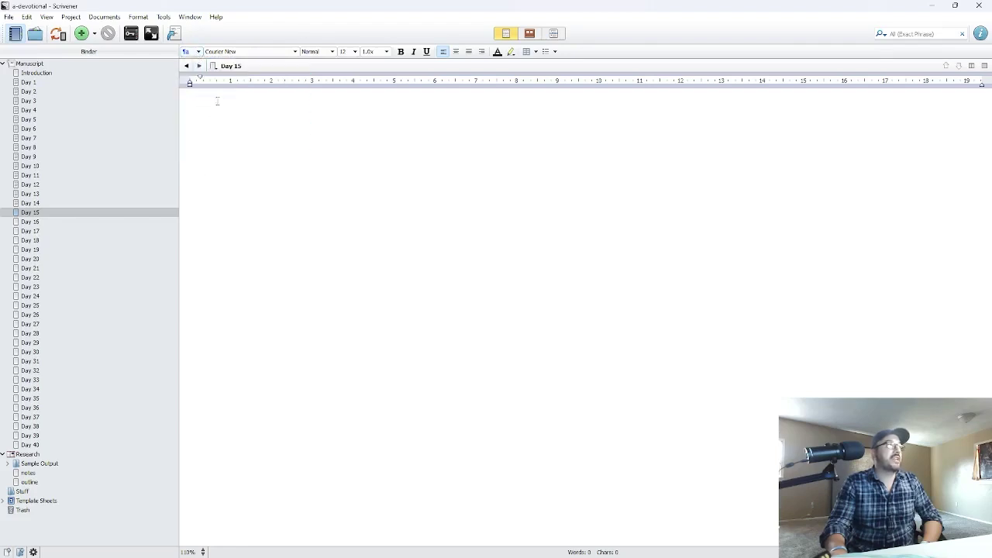
{"action": "left_click", "coordinate": [190, 53]}
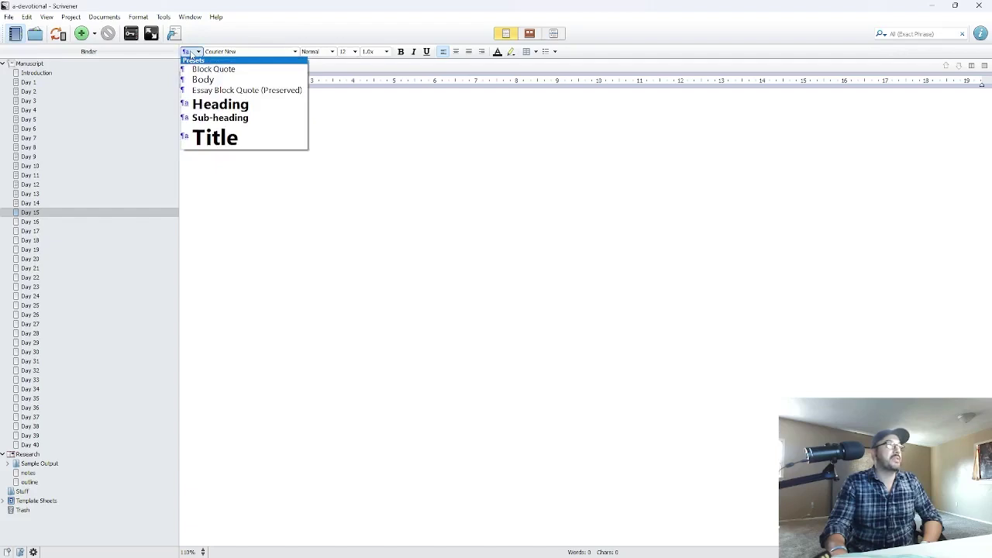
{"action": "left_click", "coordinate": [190, 52]}
- Examine the text alignment and preset formatting commands available for the Day 15 document, leaving without choosing one
{"action": "left_click", "coordinate": [190, 16]}
{"action": "mouse_move", "coordinate": [147, 19]}
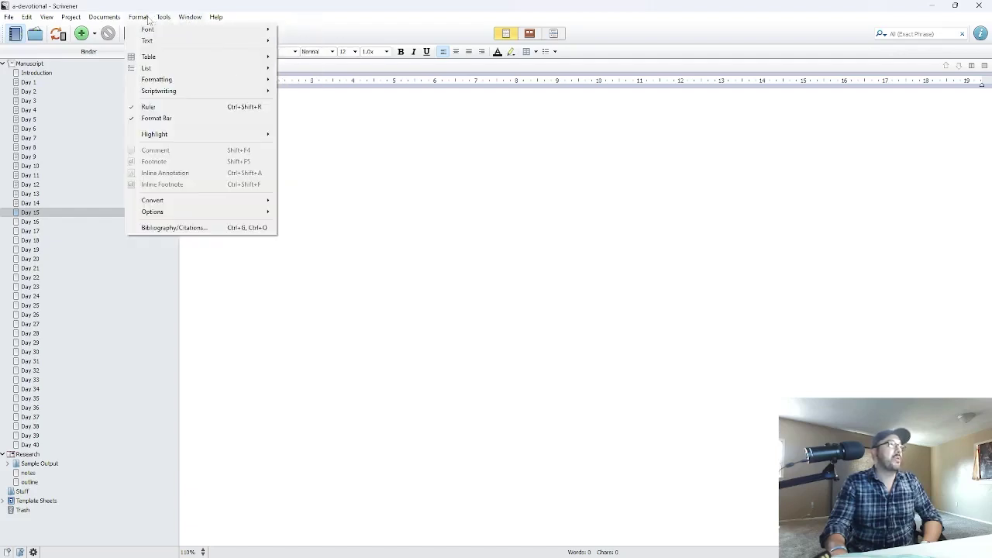
{"action": "mouse_move", "coordinate": [168, 42]}
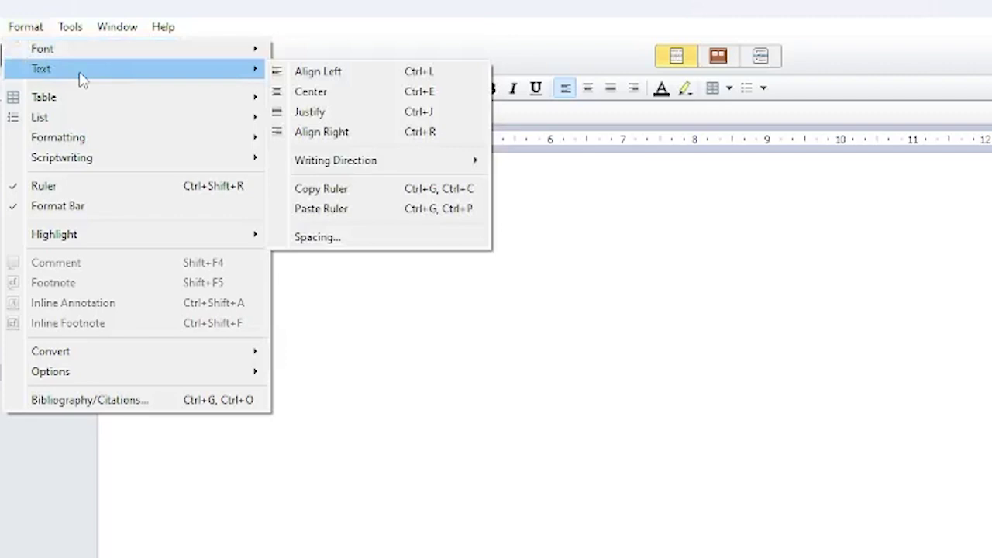
{"action": "mouse_move", "coordinate": [100, 137]}
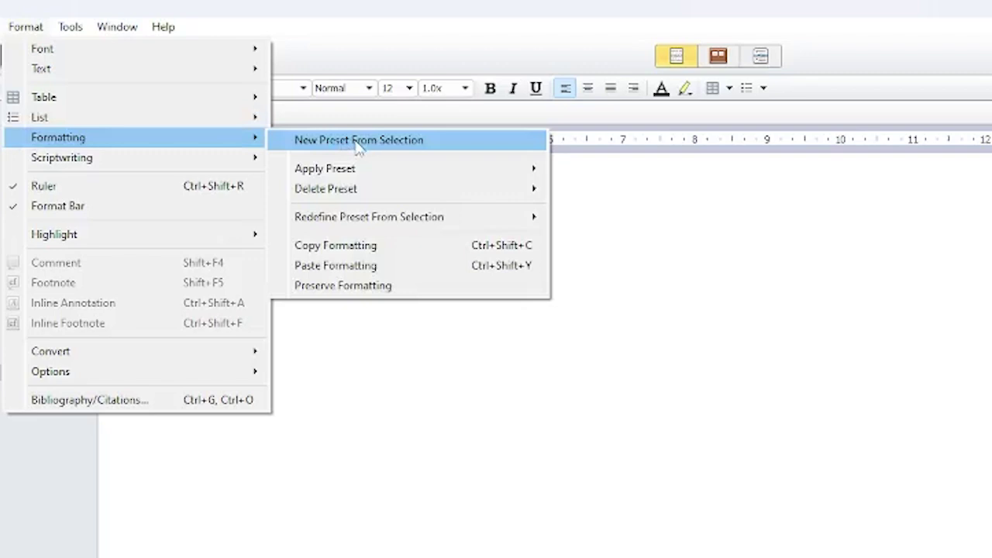
{"action": "left_click", "coordinate": [409, 412]}
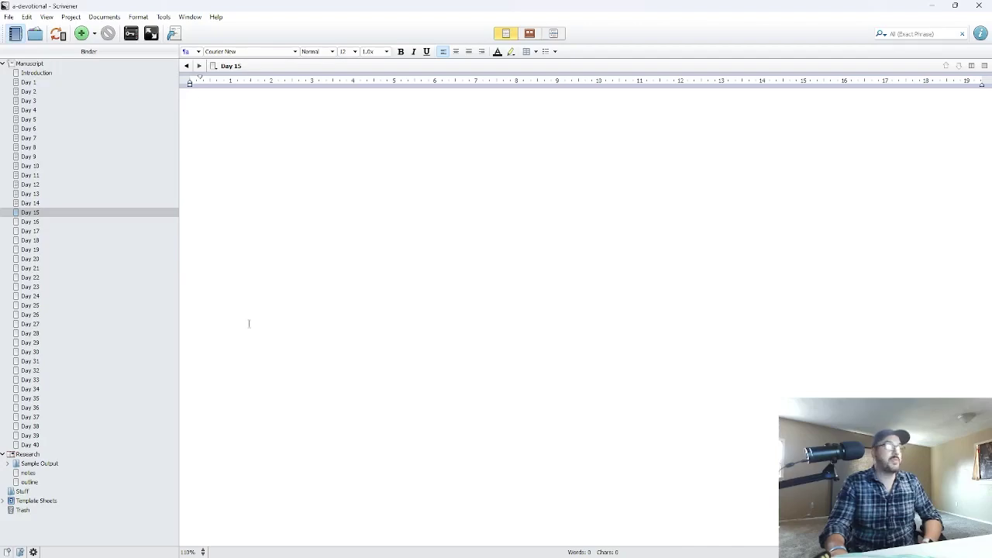
- Switch to Chrome, look through the Scrivener product page down to "Grow your manuscript your way" and open its More Features page
{"action": "mouse_move", "coordinate": [111, 548]}
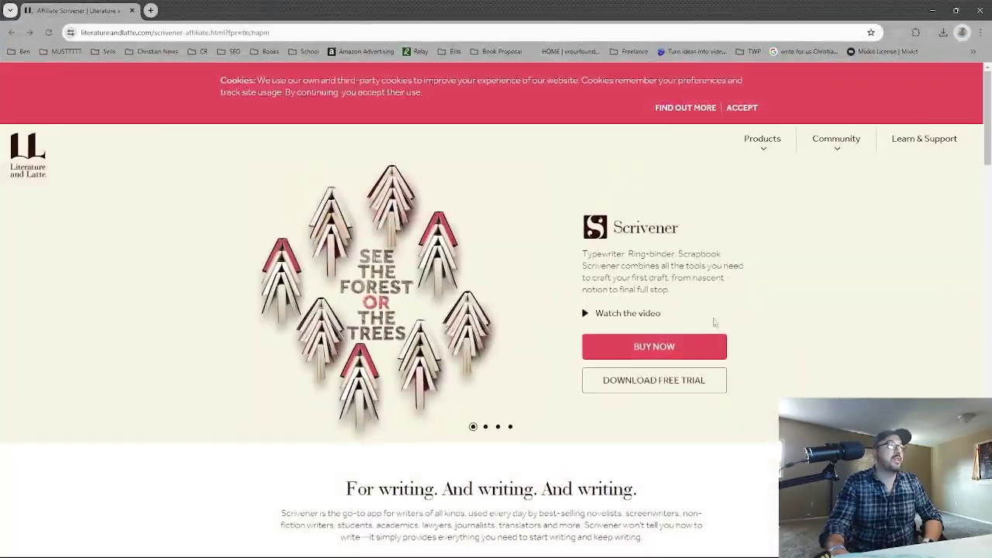
{"action": "scroll", "coordinate": [721, 400], "scroll_direction": "down", "scroll_amount": 4}
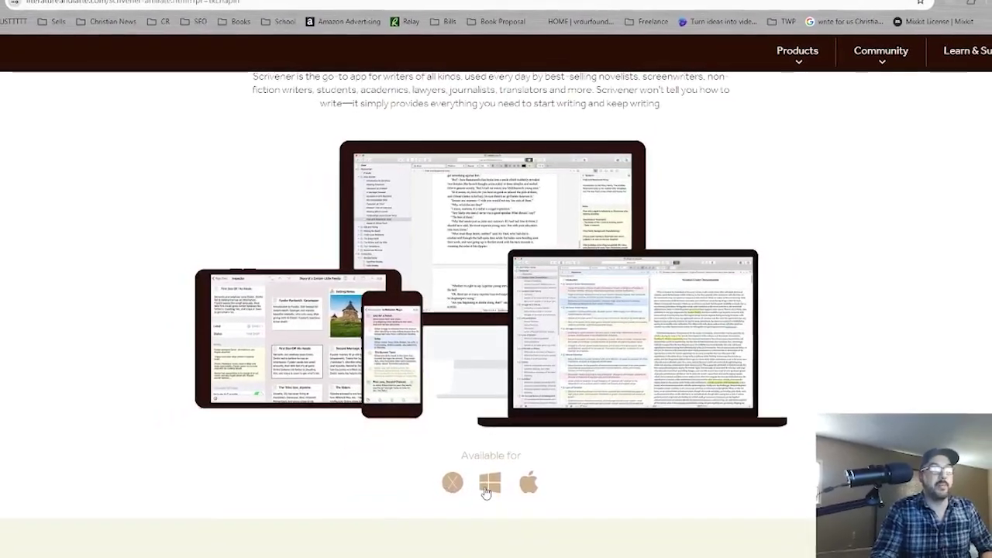
{"action": "scroll", "coordinate": [526, 493], "scroll_direction": "down", "scroll_amount": 5}
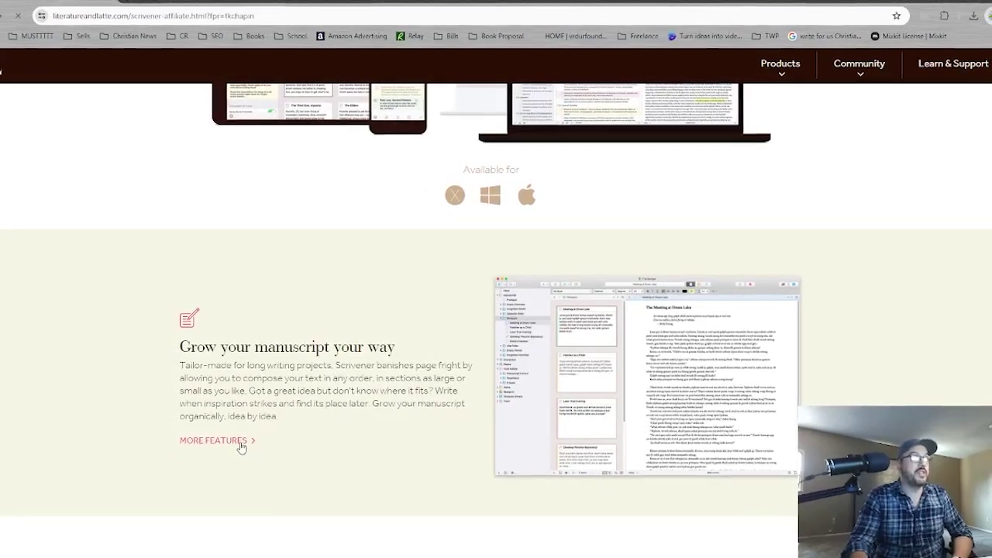
{"action": "left_click", "coordinate": [240, 442]}
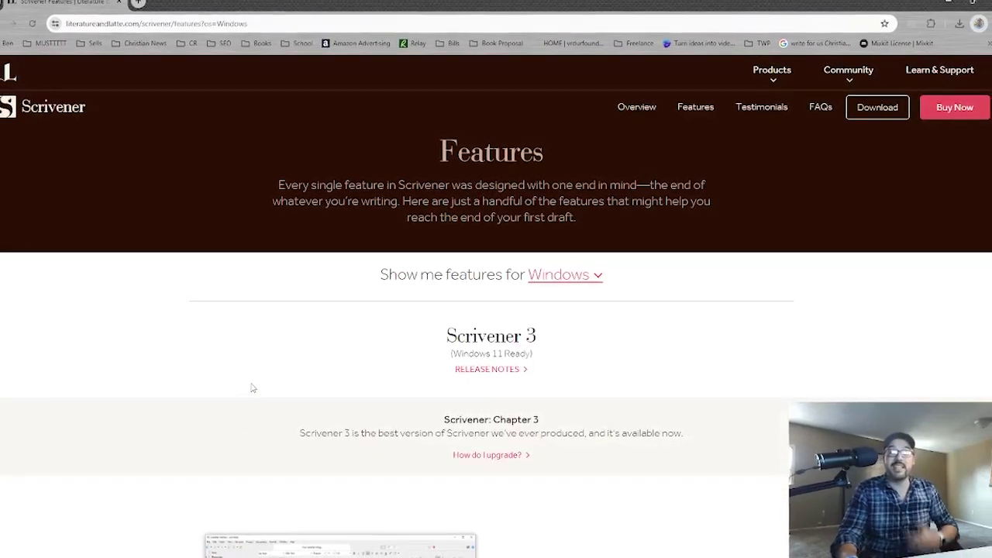
- Look through the Windows features page for Scrivener 3 and minimize the browser to return to Scrivener
{"action": "scroll", "coordinate": [252, 388], "scroll_direction": "down", "scroll_amount": 4}
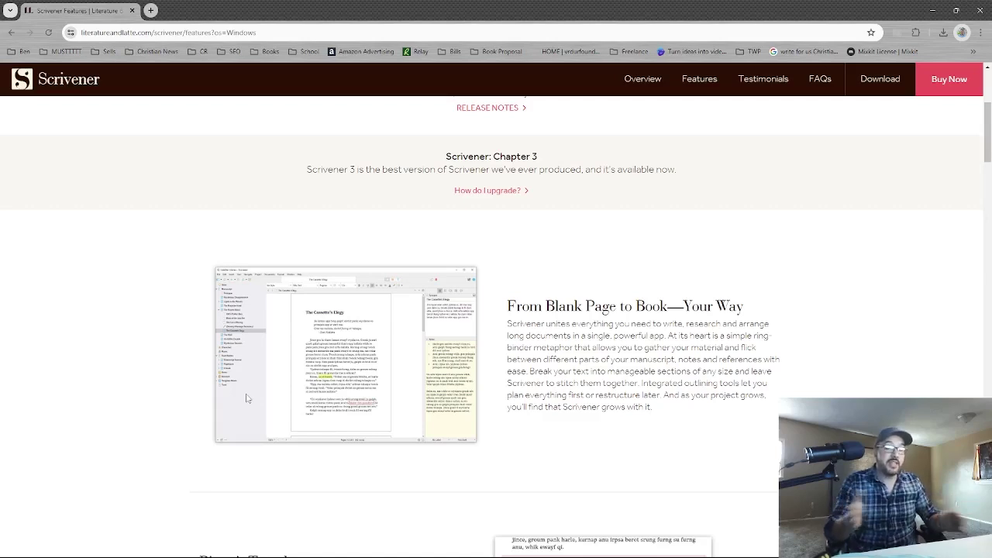
{"action": "scroll", "coordinate": [312, 398], "scroll_direction": "down", "scroll_amount": 5}
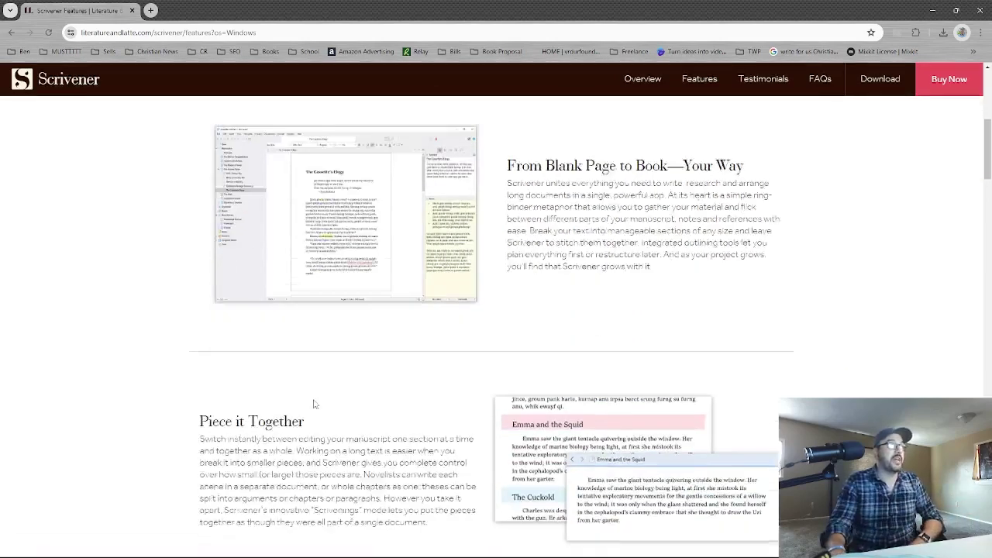
{"action": "scroll", "coordinate": [314, 403], "scroll_direction": "up", "scroll_amount": 10}
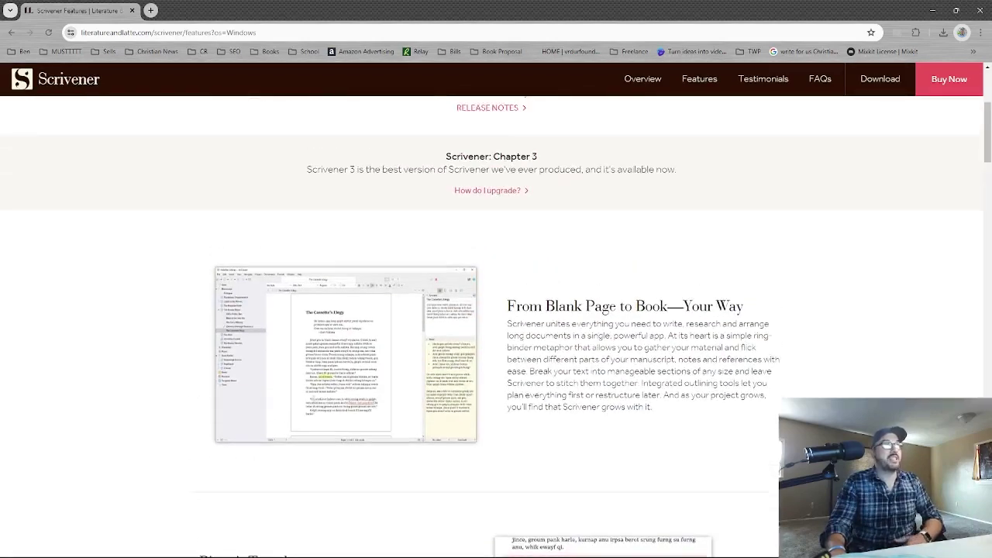
{"action": "left_click", "coordinate": [11, 32]}
{"action": "left_click", "coordinate": [933, 10]}
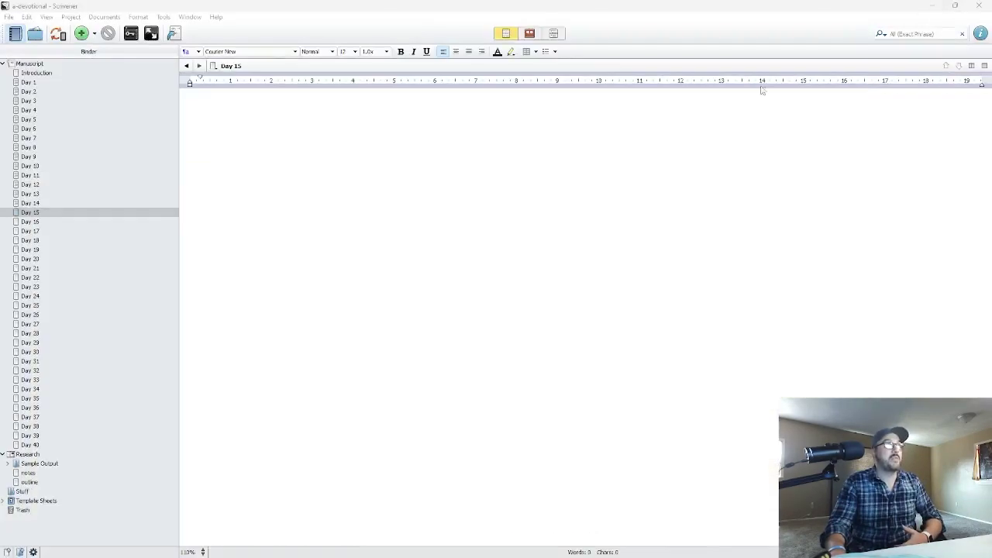
- Switch to the book1 project and view its Little thing and Chapter 9 documents
{"action": "left_click", "coordinate": [493, 244]}
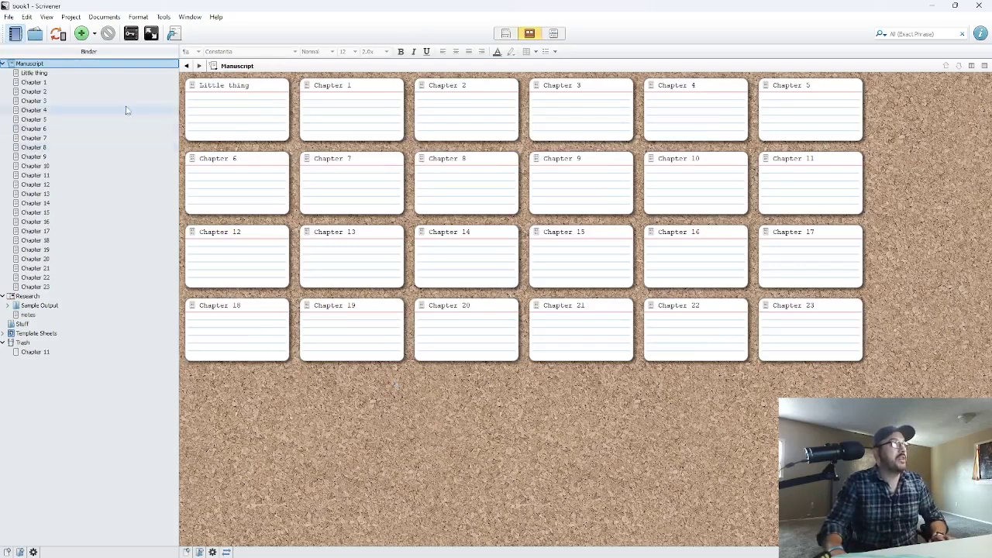
{"action": "left_click", "coordinate": [40, 74]}
{"action": "left_click", "coordinate": [46, 157]}
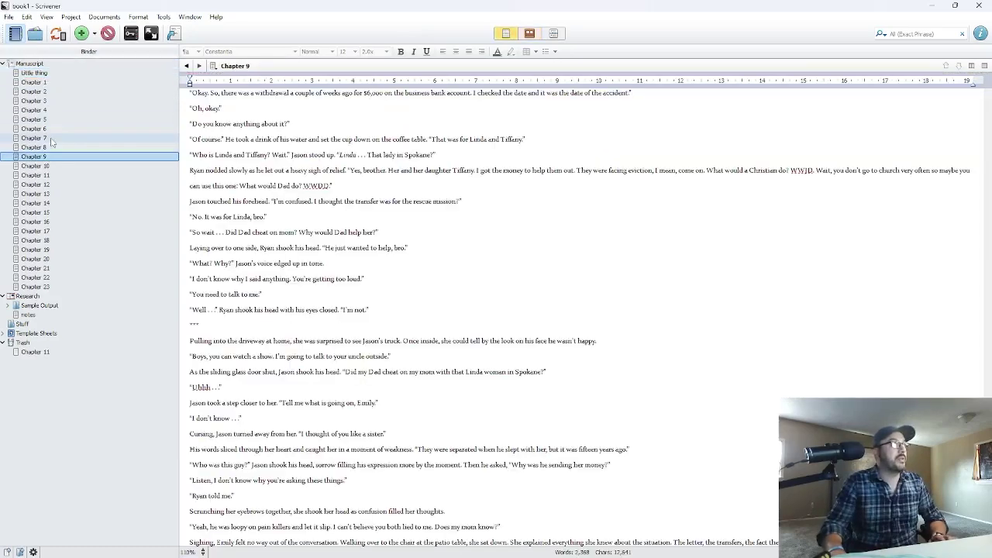
- Select Chapter 1 through Chapter 7 together to view them on the corkboard, and open Chapter 7 alone
{"action": "left_click", "coordinate": [55, 83]}
{"action": "left_click", "coordinate": [53, 138], "text": "shift"}
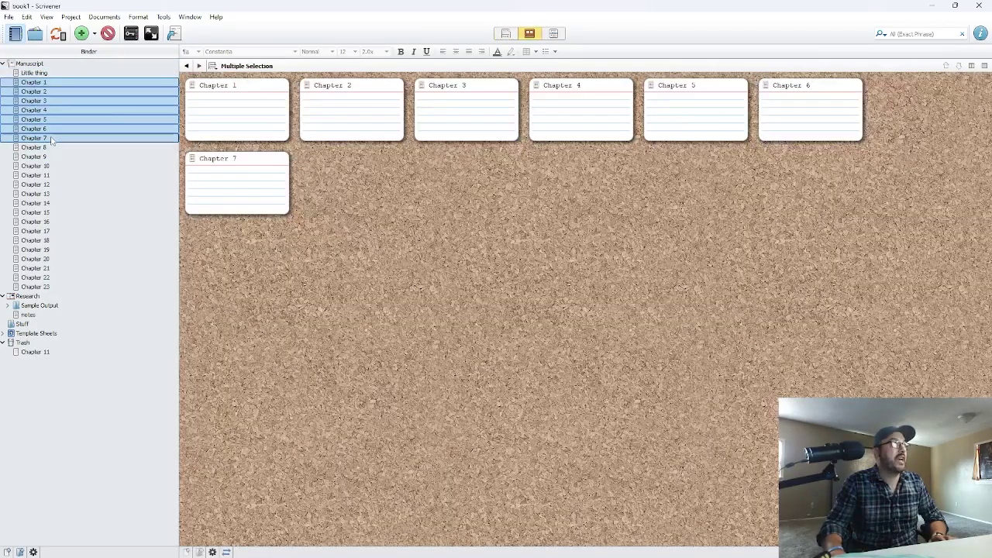
{"action": "left_click", "coordinate": [56, 138]}
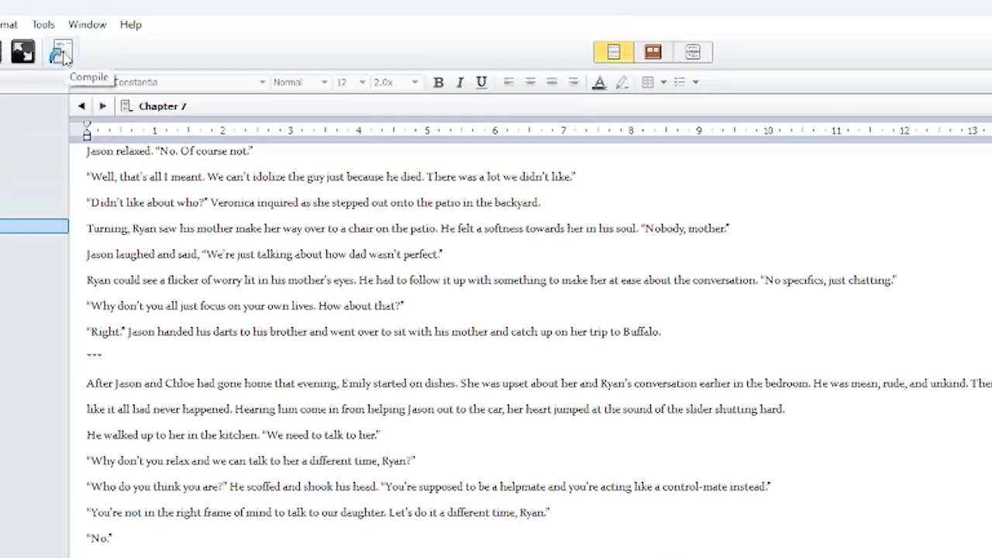
- Open the Compile settings and exclude Chapter 8 through Chapter 23 from the manuscript contents, leaving Little thing and Chapters 1 to 7 included
{"action": "left_click", "coordinate": [175, 36]}
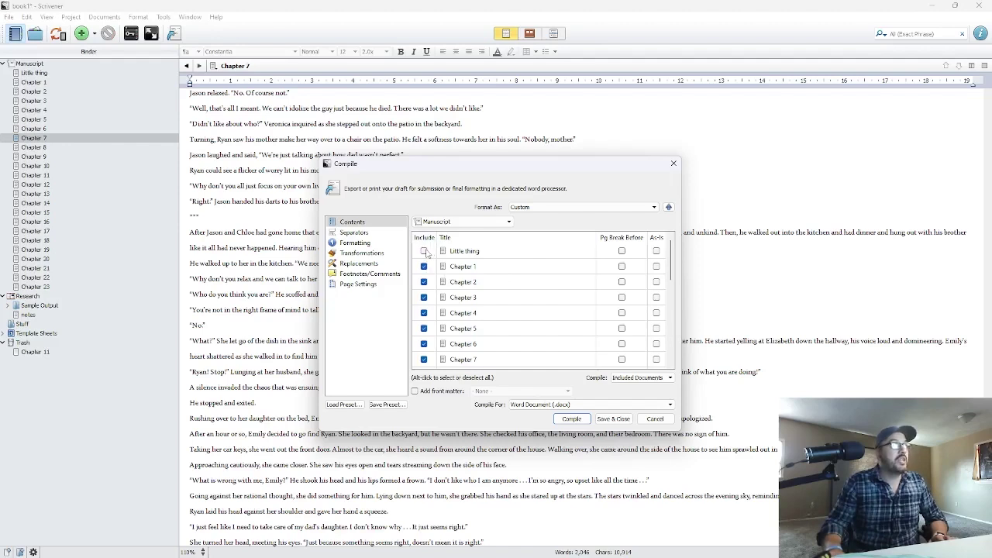
{"action": "scroll", "coordinate": [434, 284], "scroll_direction": "down", "scroll_amount": 3}
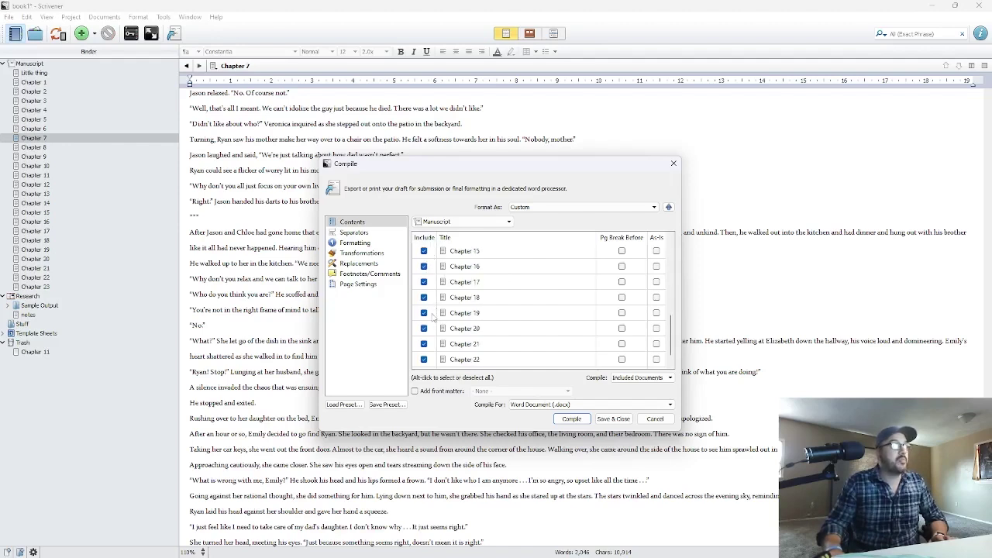
{"action": "scroll", "coordinate": [432, 314], "scroll_direction": "up", "scroll_amount": 3}
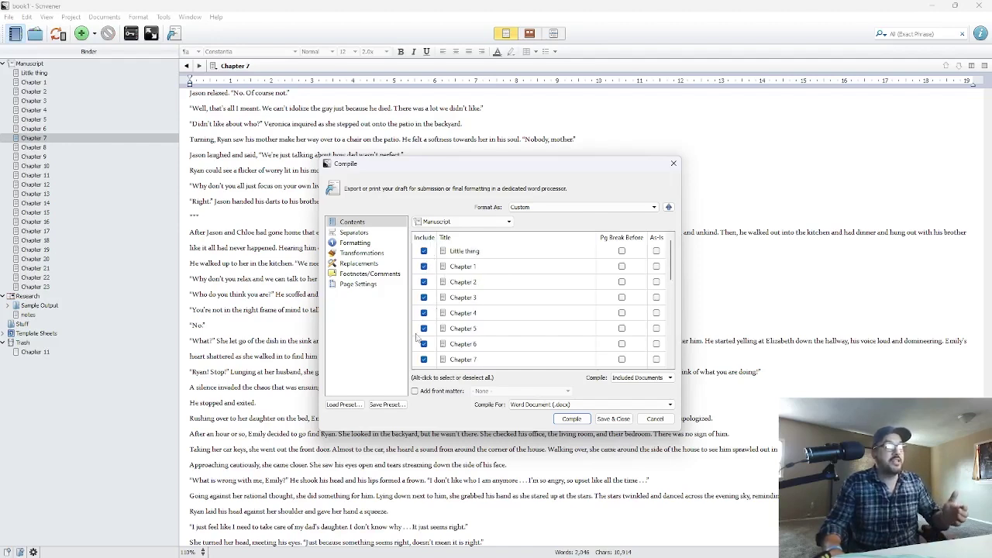
{"action": "scroll", "coordinate": [418, 339], "scroll_direction": "down", "scroll_amount": 2}
{"action": "left_click", "coordinate": [424, 328]}
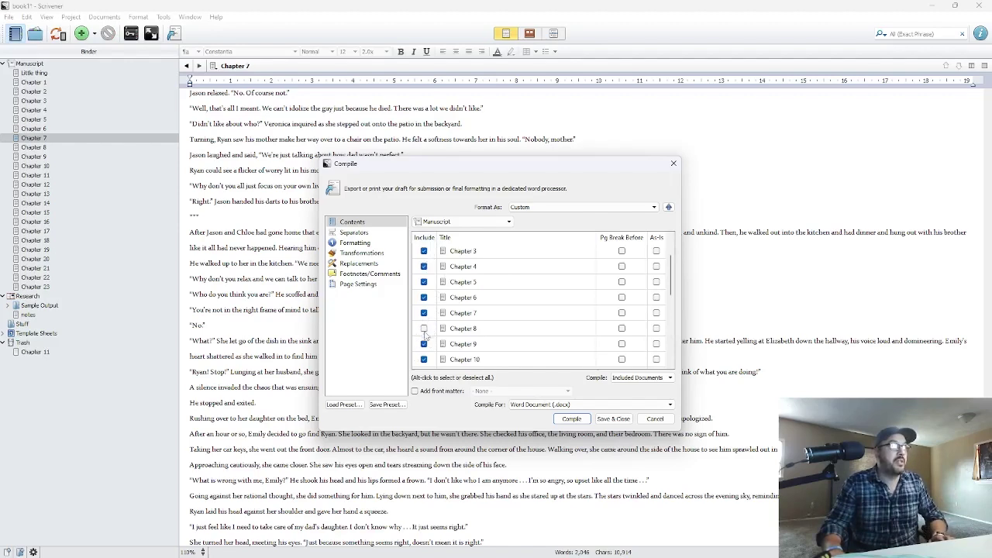
{"action": "left_click", "coordinate": [427, 346]}
{"action": "left_click", "coordinate": [425, 345]}
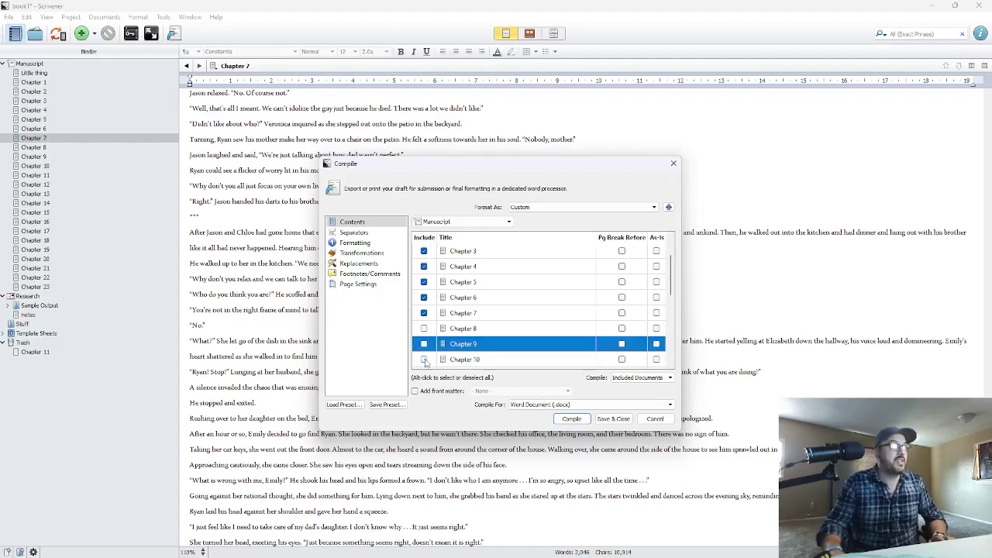
{"action": "scroll", "coordinate": [425, 362], "scroll_direction": "down", "scroll_amount": 2}
{"action": "left_click", "coordinate": [424, 282]}
{"action": "left_click", "coordinate": [424, 297]}
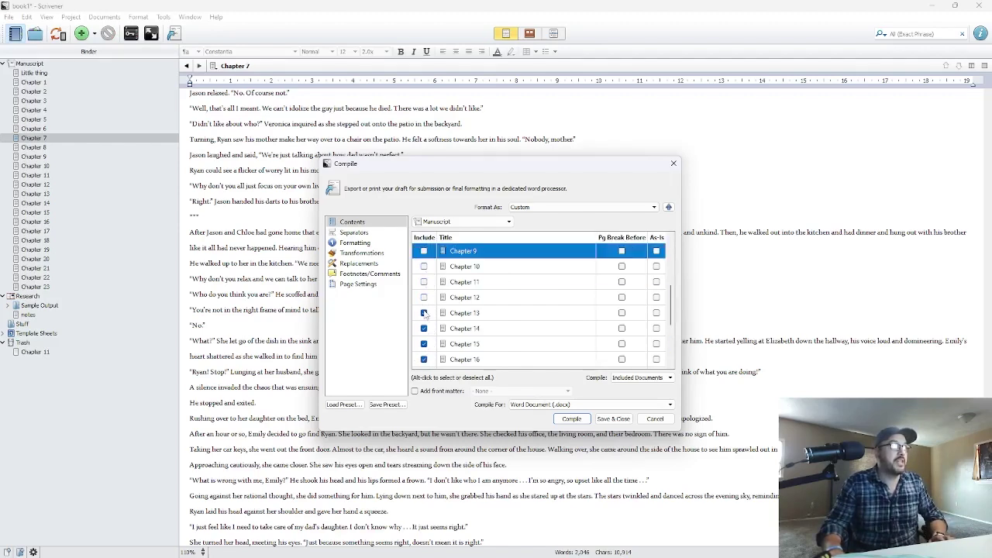
{"action": "left_click", "coordinate": [424, 313]}
{"action": "left_click", "coordinate": [424, 329]}
{"action": "left_click", "coordinate": [424, 344]}
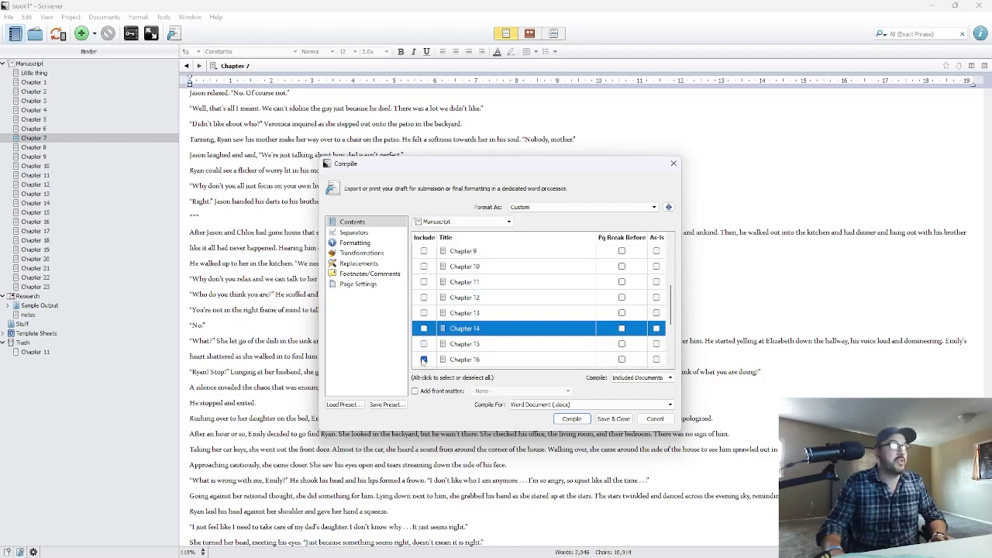
{"action": "left_click", "coordinate": [424, 360]}
{"action": "scroll", "coordinate": [426, 355], "scroll_direction": "down", "scroll_amount": 2}
{"action": "left_click", "coordinate": [424, 281]}
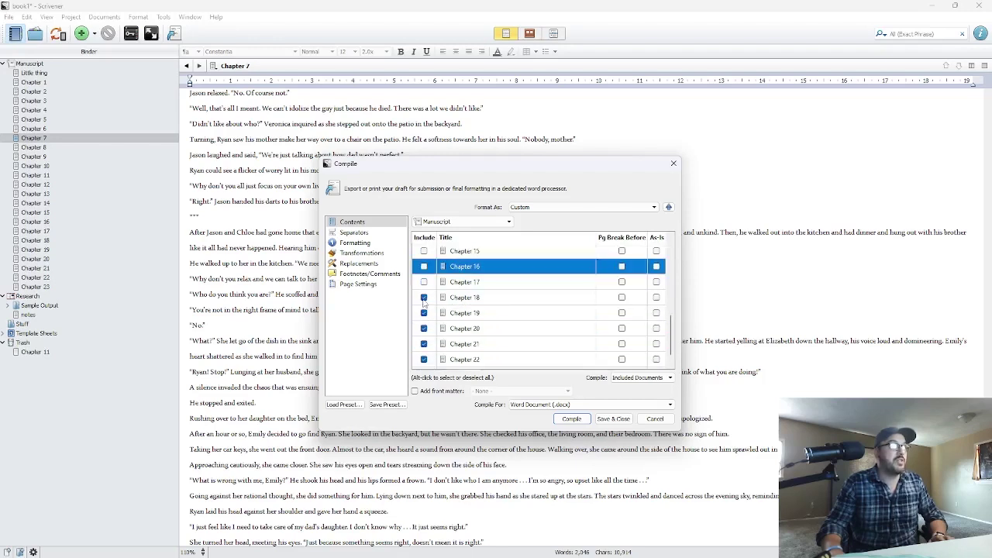
{"action": "left_click", "coordinate": [424, 297]}
{"action": "left_click", "coordinate": [424, 313]}
{"action": "left_click", "coordinate": [424, 328]}
{"action": "left_click", "coordinate": [424, 344]}
{"action": "scroll", "coordinate": [426, 360], "scroll_direction": "down", "scroll_amount": 1}
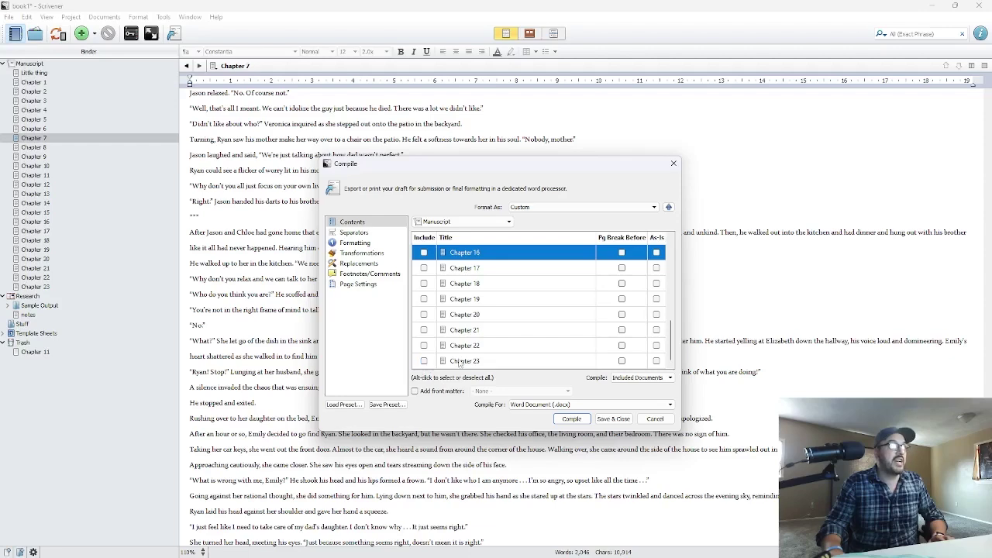
- Compile the included documents as a Word document named first-seven-chapters in the Documents folder
{"action": "left_click", "coordinate": [557, 416]}
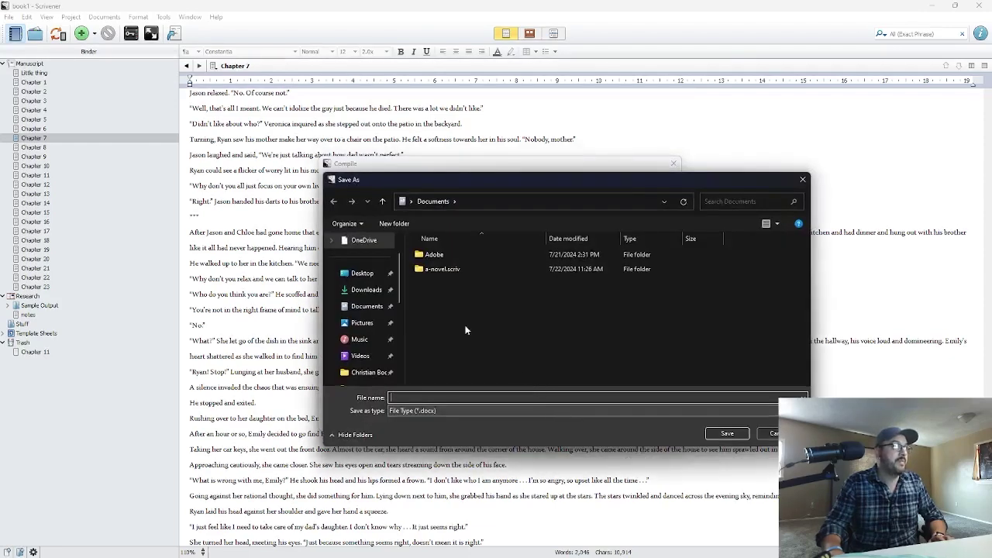
{"action": "left_click", "coordinate": [434, 395]}
{"action": "type", "text": "fir"}
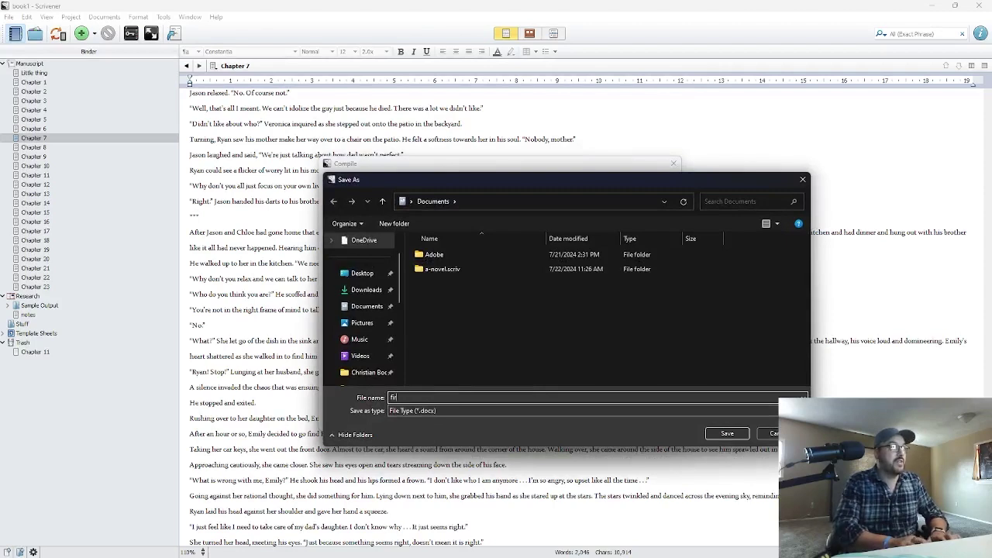
{"action": "type", "text": "st-seven-chapters"}
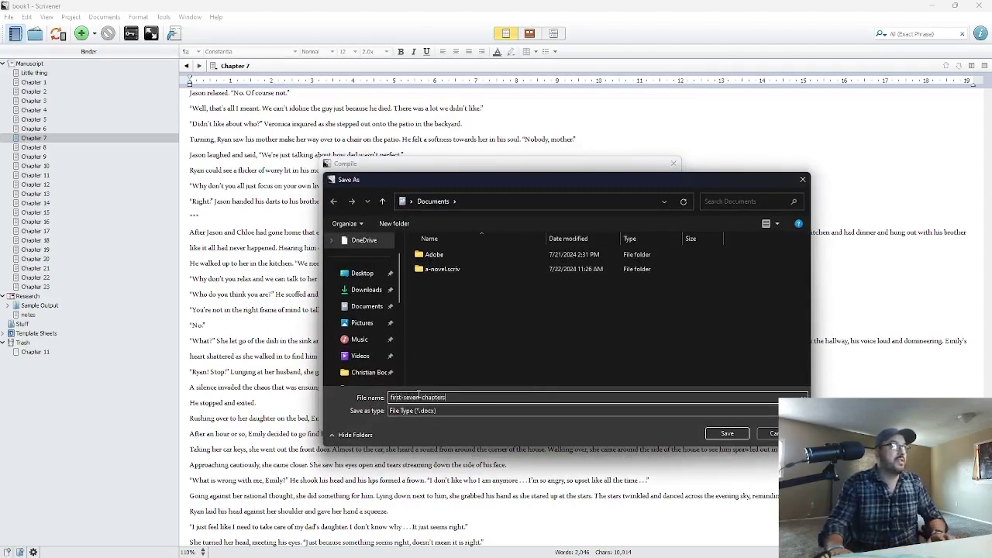
{"action": "left_click", "coordinate": [474, 201]}
{"action": "left_click", "coordinate": [552, 366]}
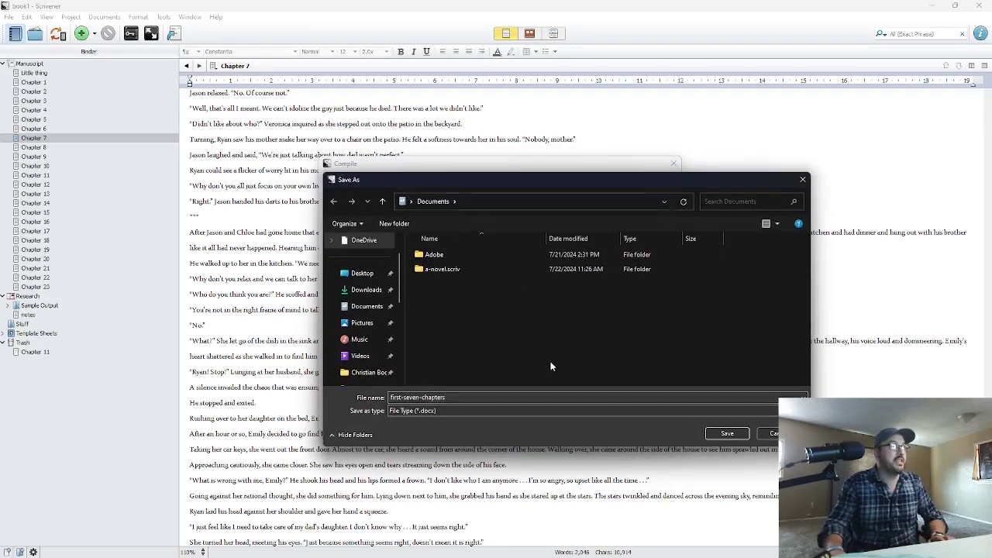
{"action": "left_click", "coordinate": [728, 434]}
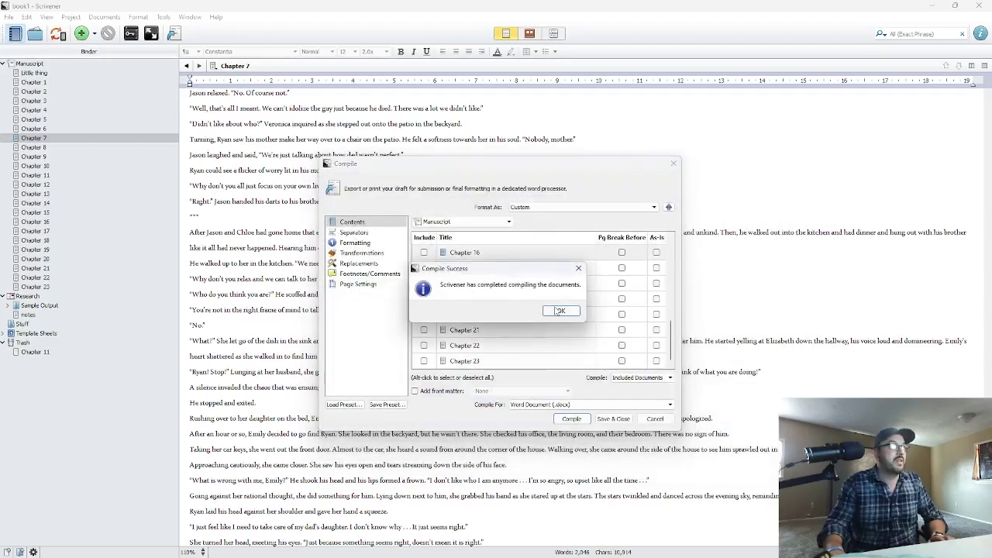
{"action": "left_click", "coordinate": [559, 311]}
- Switch to File Explorer, go to the Documents folder and open the compiled first-seven-chapters file in Word
{"action": "mouse_move", "coordinate": [203, 547]}
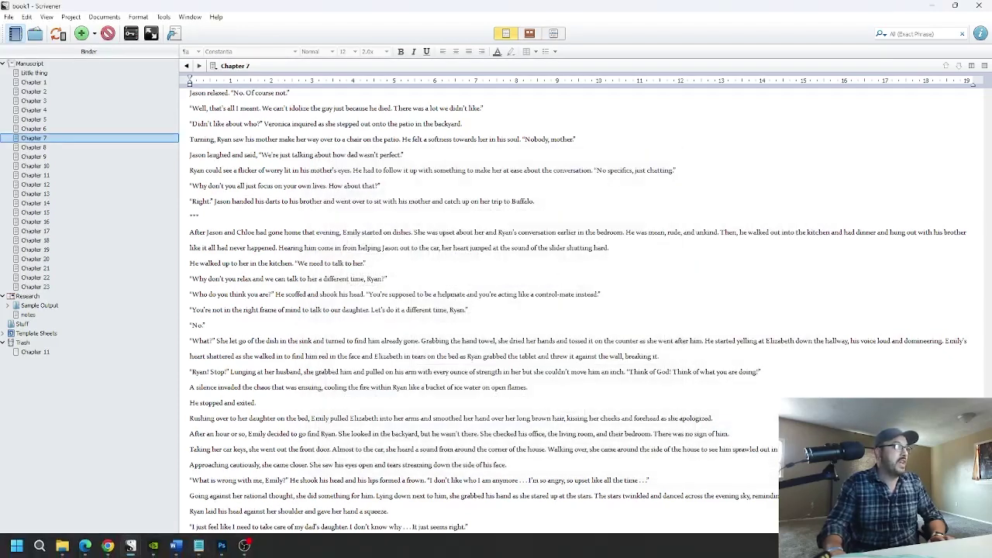
{"action": "left_click", "coordinate": [62, 546]}
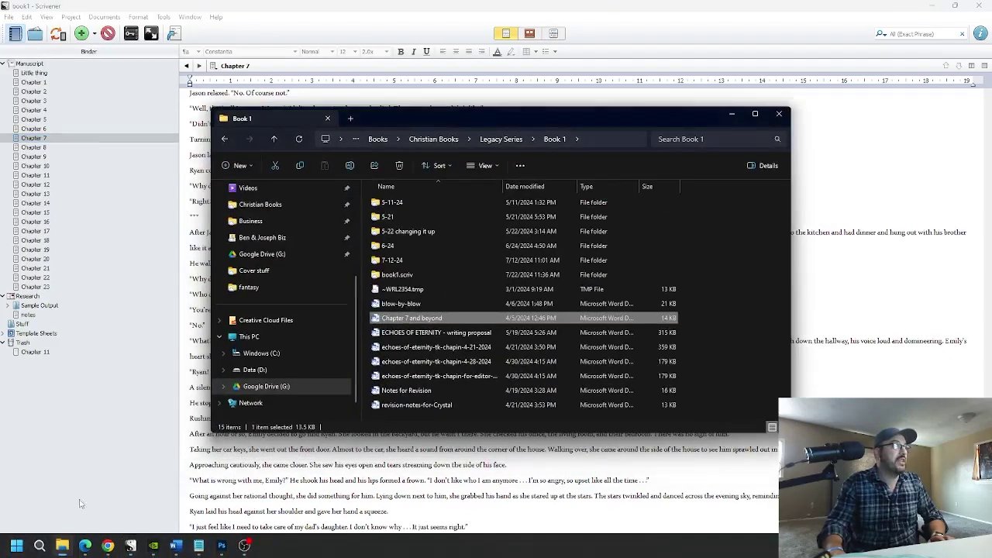
{"action": "left_click", "coordinate": [251, 216]}
{"action": "left_click", "coordinate": [223, 137]}
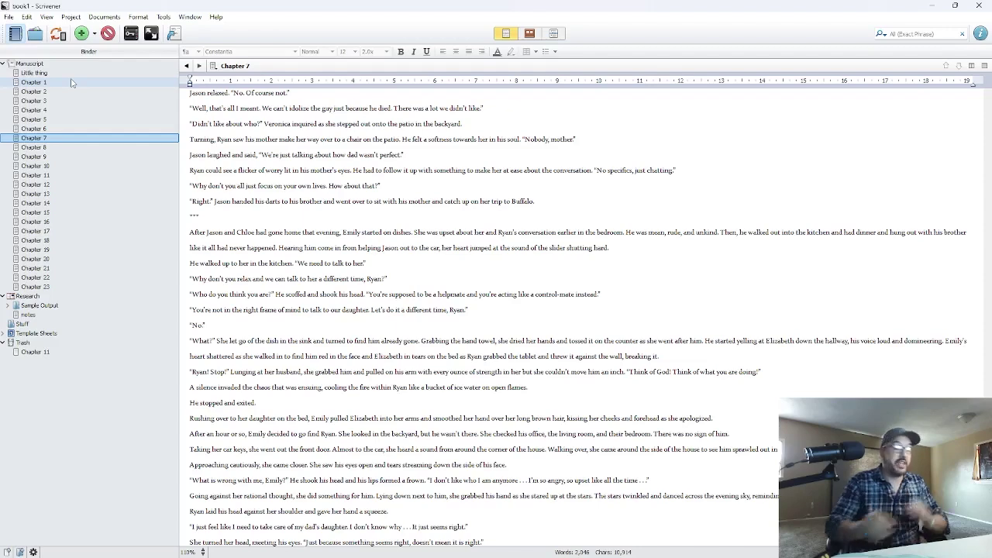
{"action": "mouse_move", "coordinate": [52, 555]}
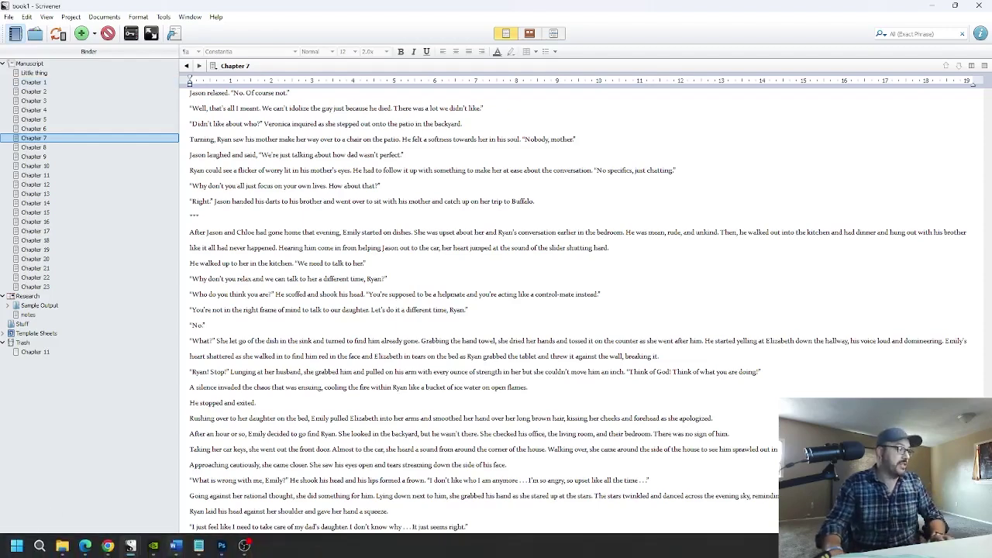
{"action": "left_click", "coordinate": [63, 547]}
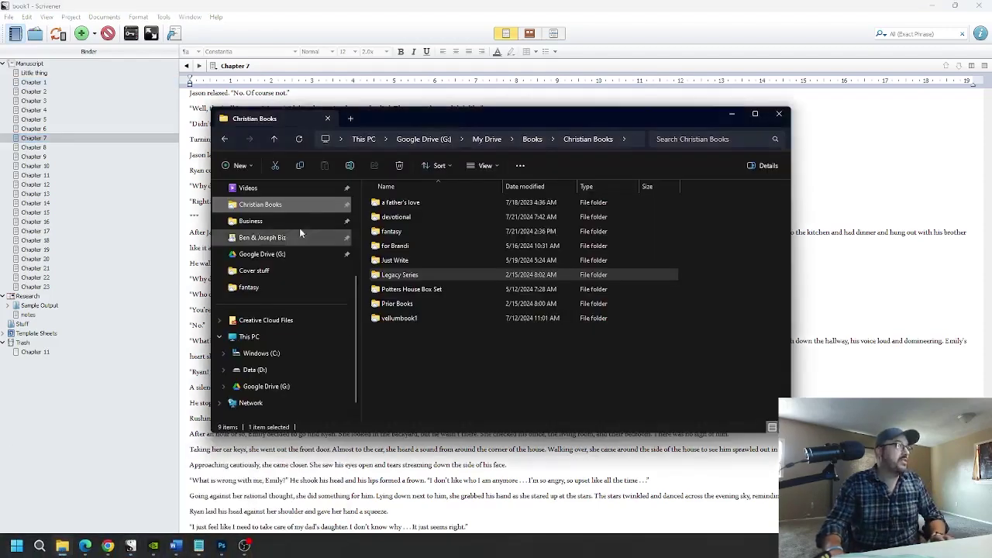
{"action": "scroll", "coordinate": [259, 356], "scroll_direction": "up", "scroll_amount": 4}
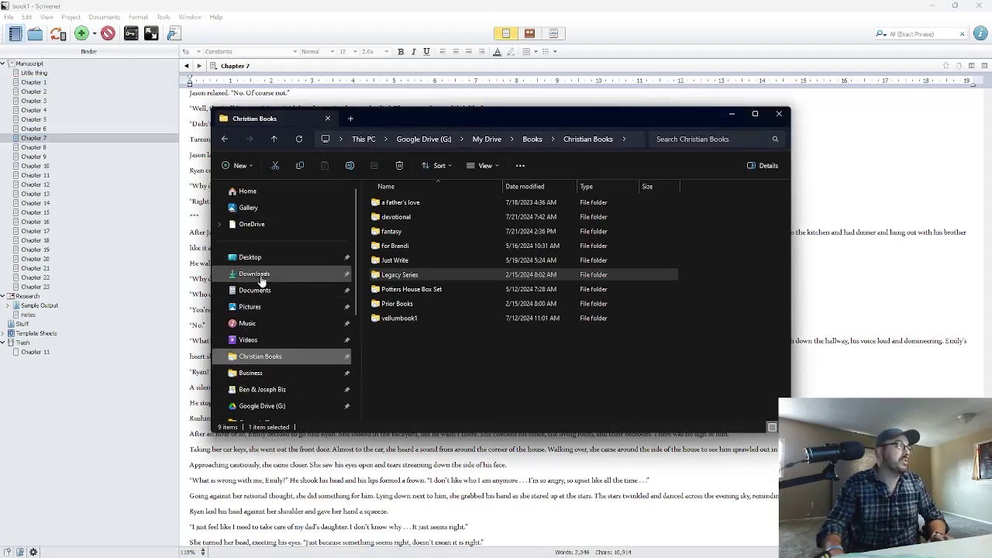
{"action": "left_click", "coordinate": [262, 291]}
{"action": "double_click", "coordinate": [405, 231]}
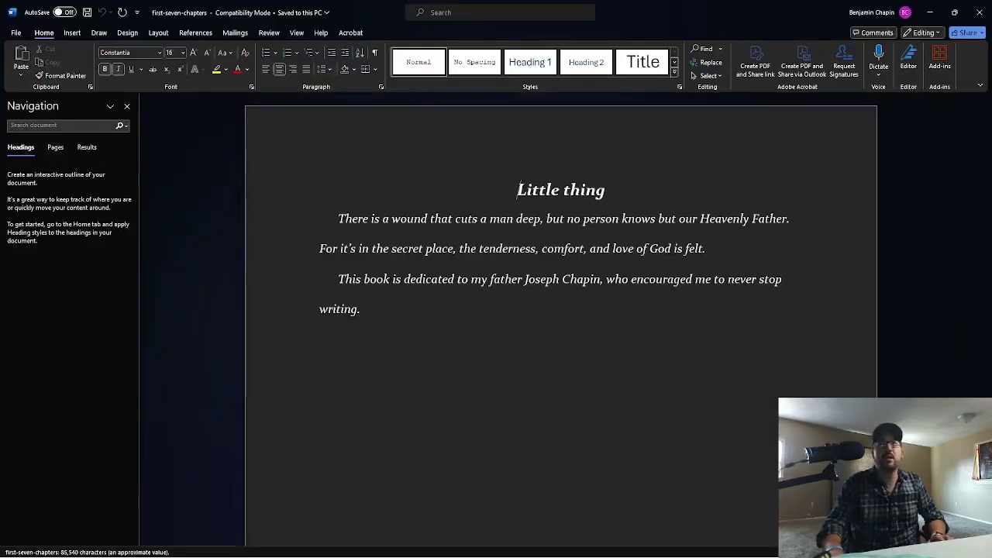
- Close the Navigation pane and look through the compiled document from Little thing to the start of Chapter 1
{"action": "left_click", "coordinate": [127, 106]}
{"action": "scroll", "coordinate": [421, 292], "scroll_direction": "down", "scroll_amount": 5}
{"action": "scroll", "coordinate": [421, 292], "scroll_direction": "down", "scroll_amount": 3}
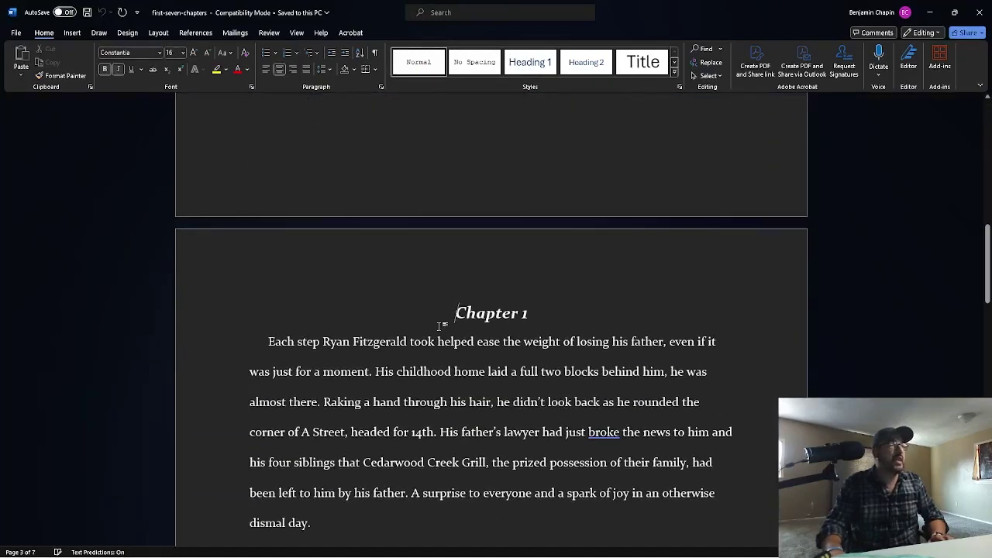
- Have Word read the document aloud from the Chapter 1 heading and pause the reading
{"action": "scroll", "coordinate": [441, 326], "scroll_direction": "down", "scroll_amount": 1}
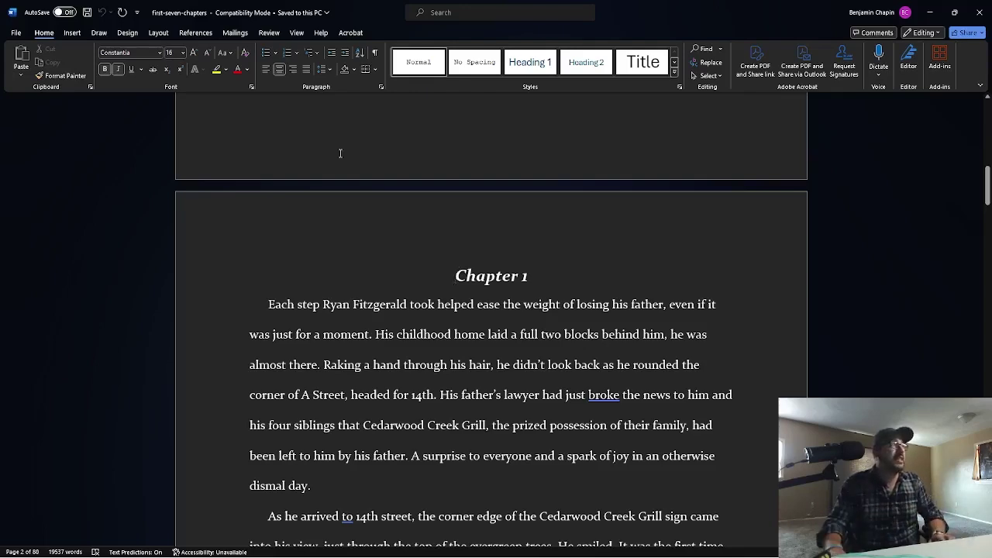
{"action": "left_click", "coordinate": [271, 33]}
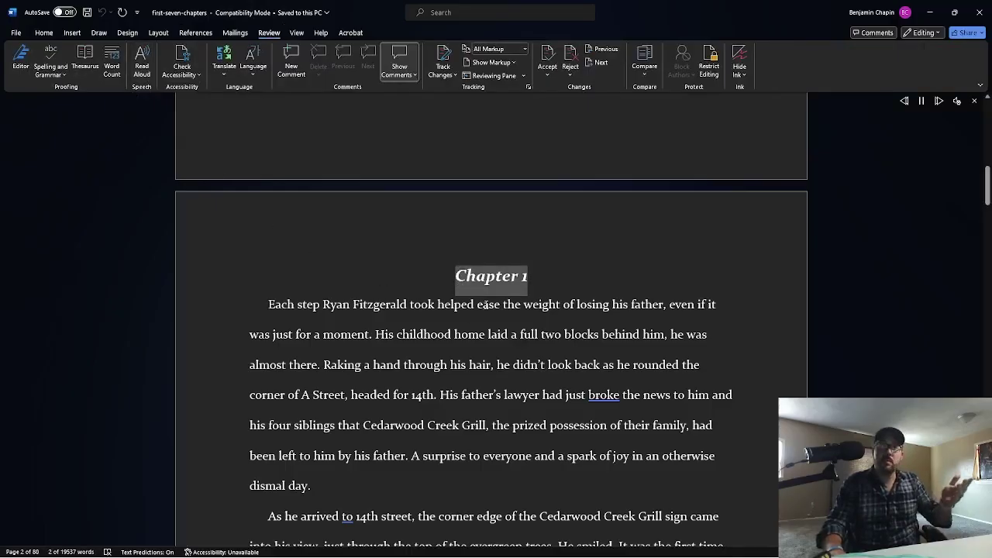
{"action": "left_click", "coordinate": [922, 102]}
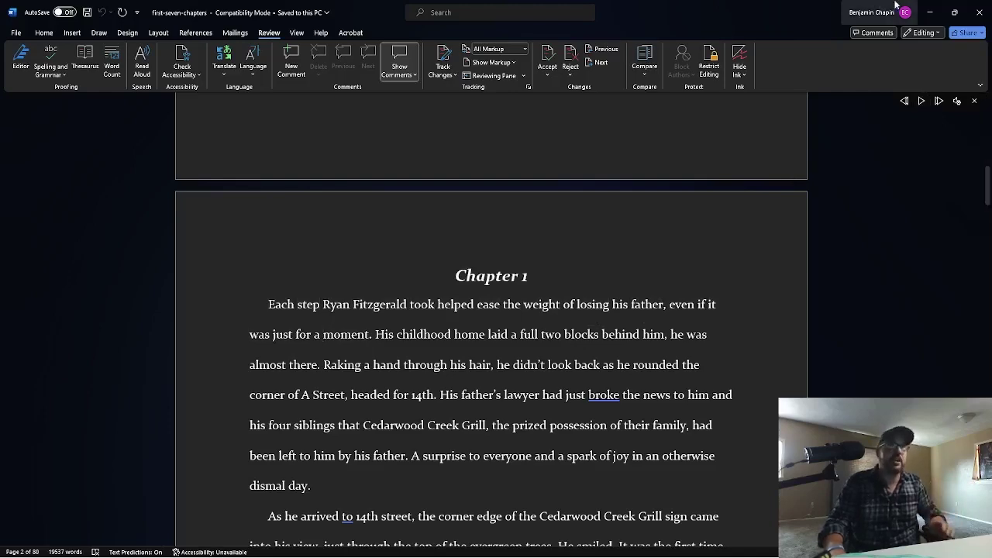
- Minimize Word and close File Explorer to return to Scrivener, and place the text cursor in Chapter 7
{"action": "left_click", "coordinate": [930, 13]}
{"action": "left_click", "coordinate": [779, 114]}
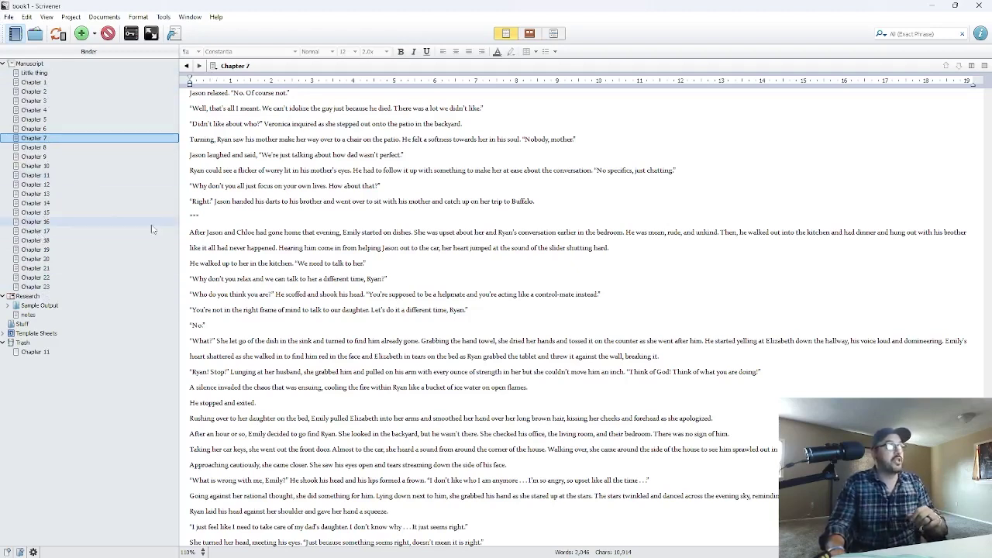
{"action": "left_click", "coordinate": [220, 281]}
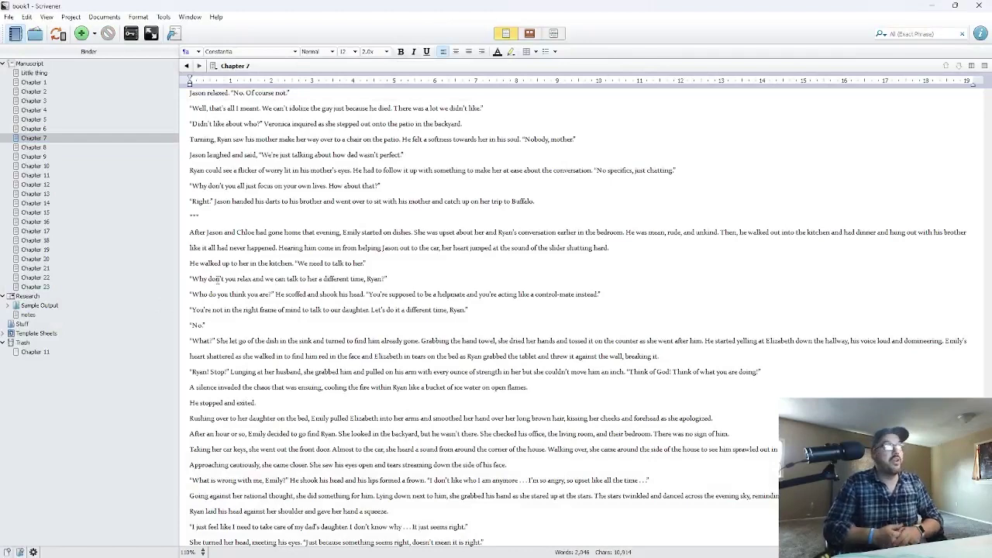